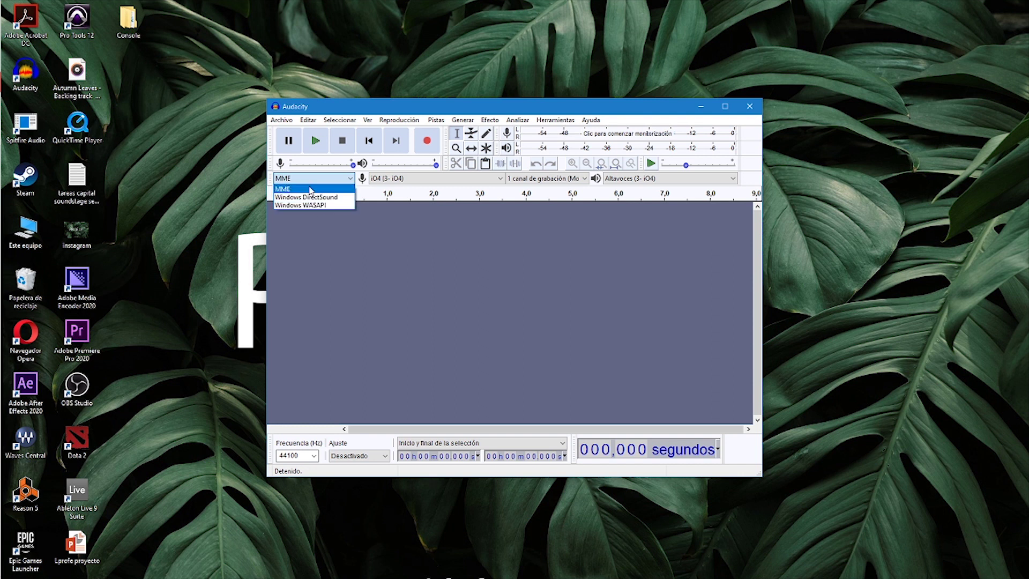
# Switch to the Opera browser and examine the driver versions offered on the ASIO4ALL page
pyautogui.click(325, 184)
pyautogui.hotkey('alt', 'Tab')
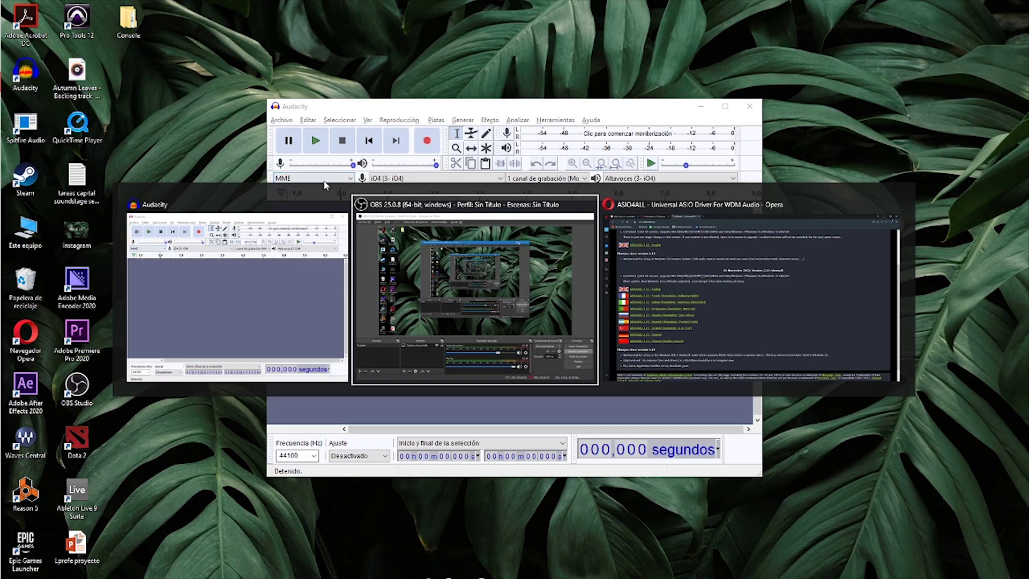
pyautogui.hotkey('alt', 'Tab')
pyautogui.scroll(3, 321, 142)
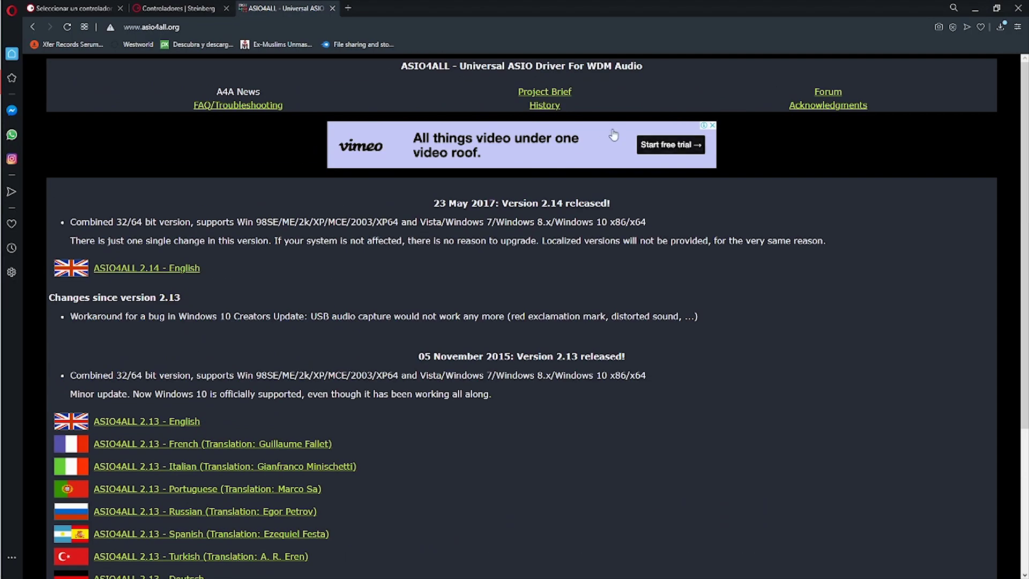
pyautogui.scroll(-4, 282, 294)
pyautogui.scroll(4, 375, 300)
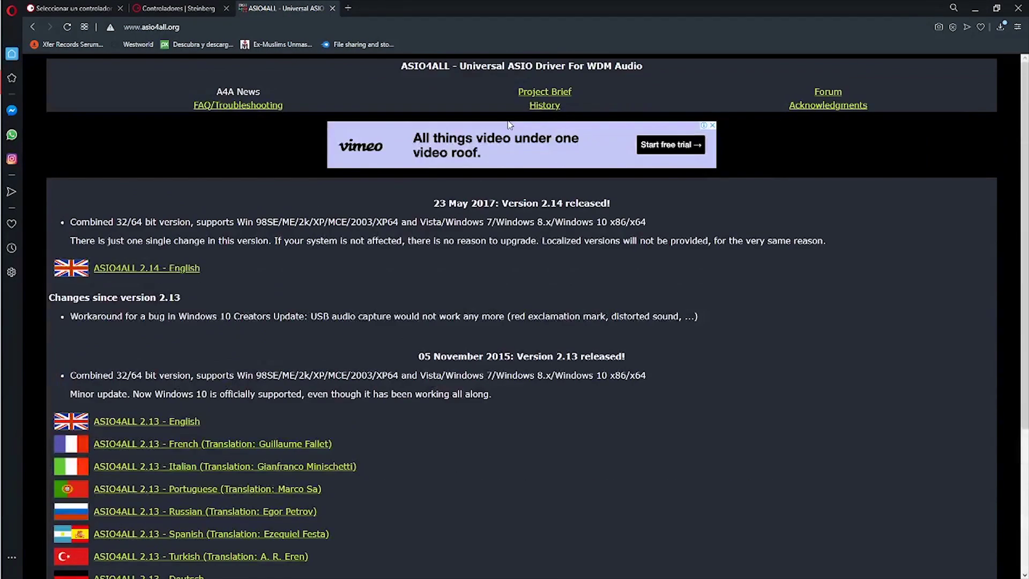
pyautogui.scroll(-5, 509, 298)
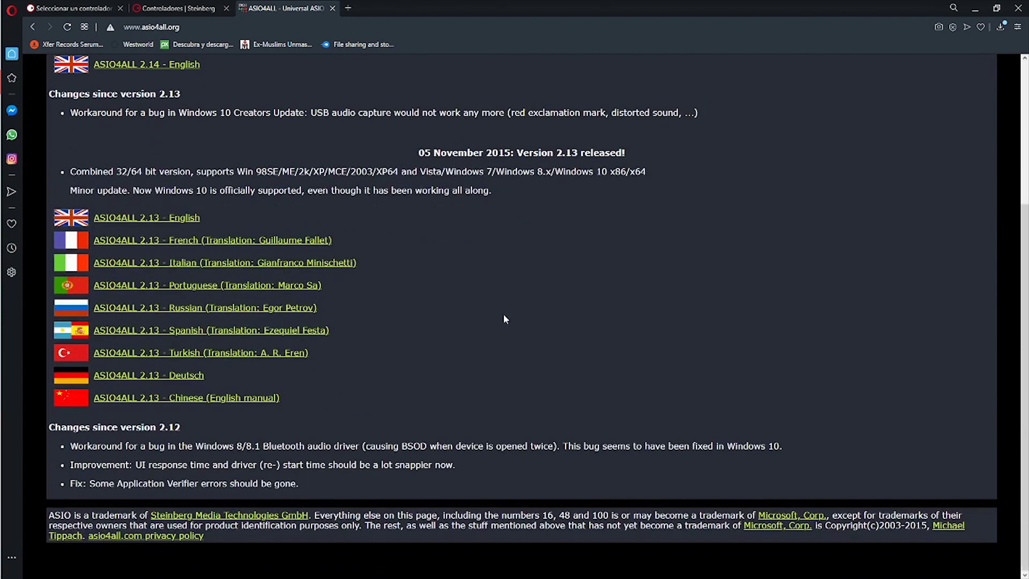
pyautogui.scroll(5, 503, 314)
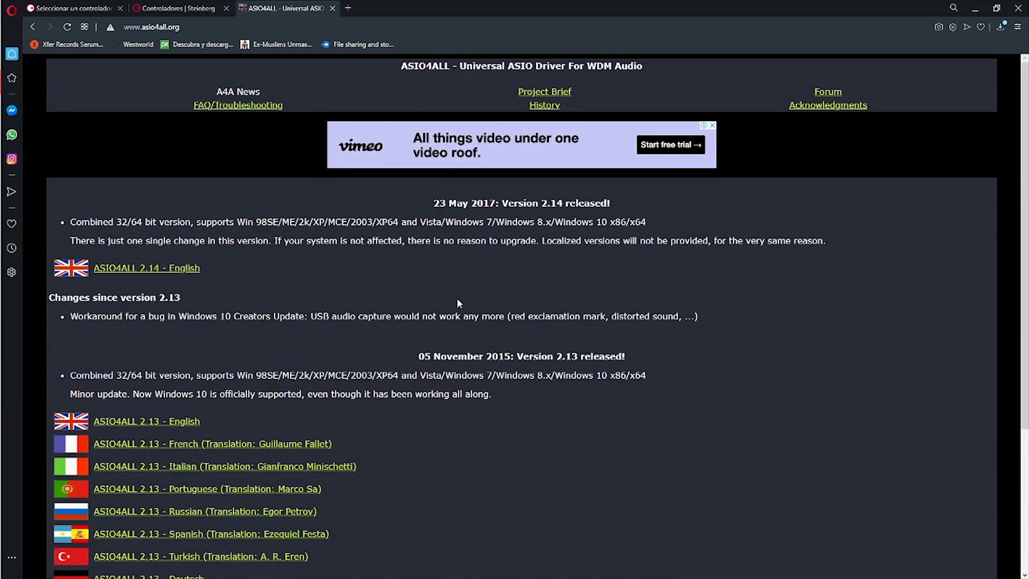
pyautogui.scroll(-3, 460, 311)
pyautogui.scroll(3, 491, 295)
# Look over the Steinberg controllers page and return to Audacity
pyautogui.click(196, 7)
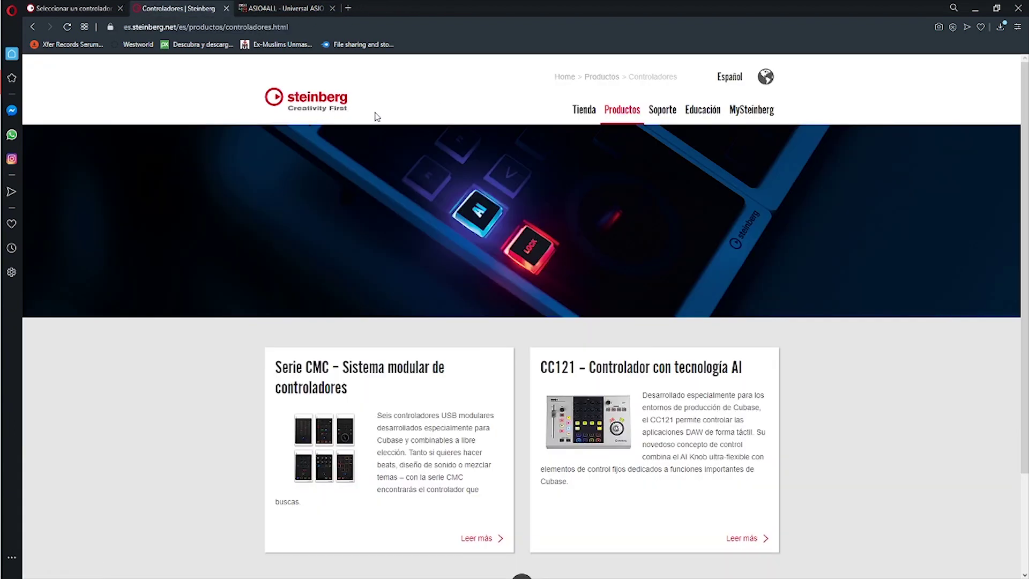
pyautogui.scroll(-2, 641, 185)
pyautogui.scroll(2, 616, 225)
pyautogui.rightClick(604, 256)
pyautogui.click(975, 8)
pyautogui.click(974, 9)
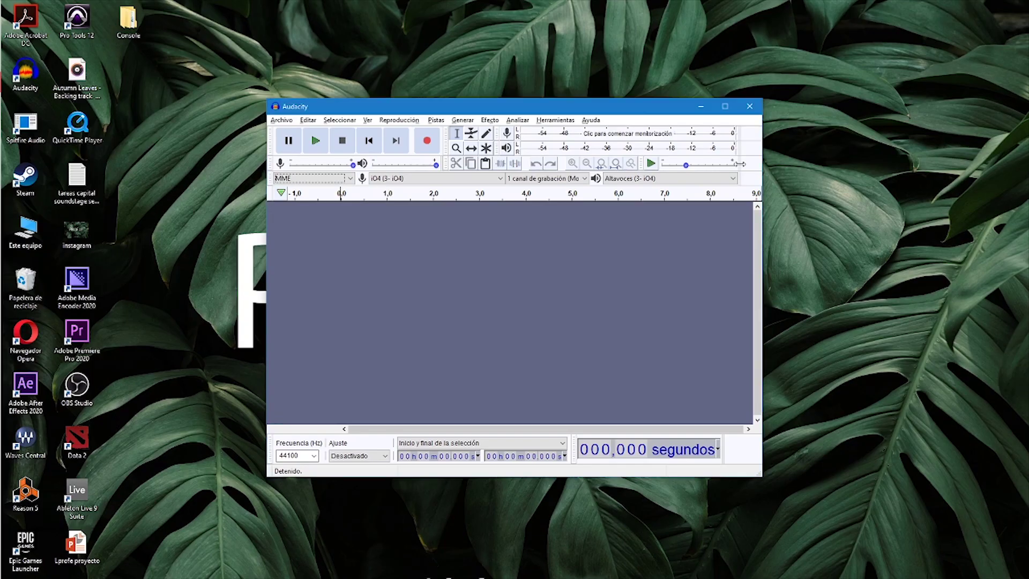
# Keep MME as the audio host and choose iO4 (3- iO4) as the recording device
pyautogui.click(343, 178)
pyautogui.click(427, 188)
pyautogui.click(455, 179)
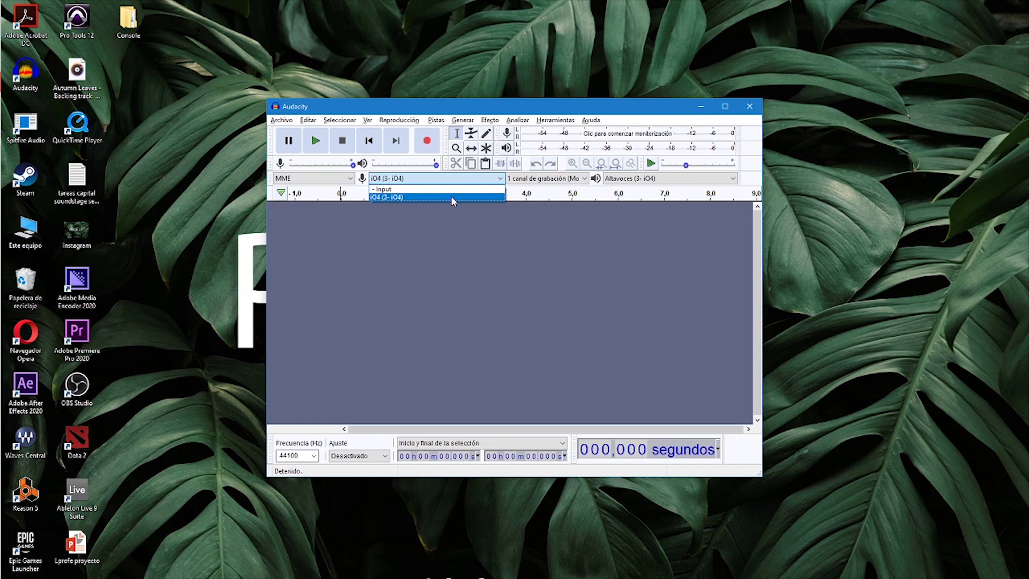
pyautogui.click(405, 198)
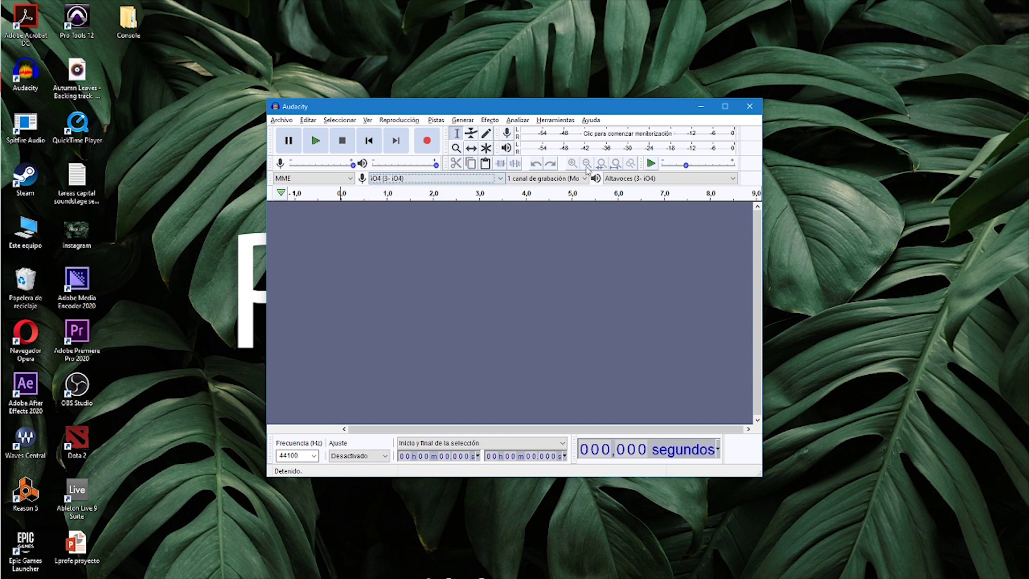
# Set recording to one mono channel and choose Altavoces (3- iO4) as the playback device
pyautogui.click(560, 182)
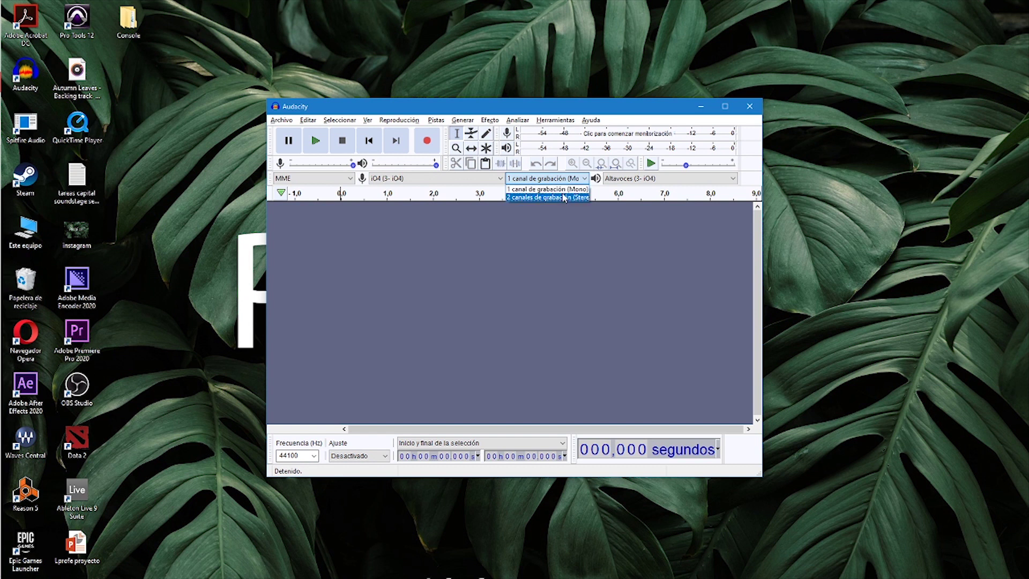
pyautogui.click(565, 191)
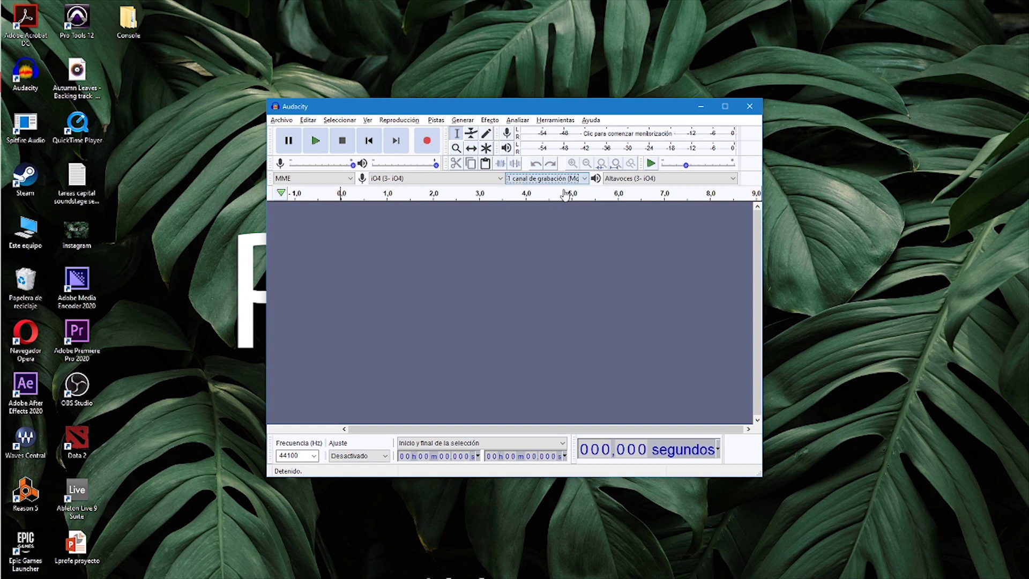
pyautogui.click(647, 179)
pyautogui.click(645, 197)
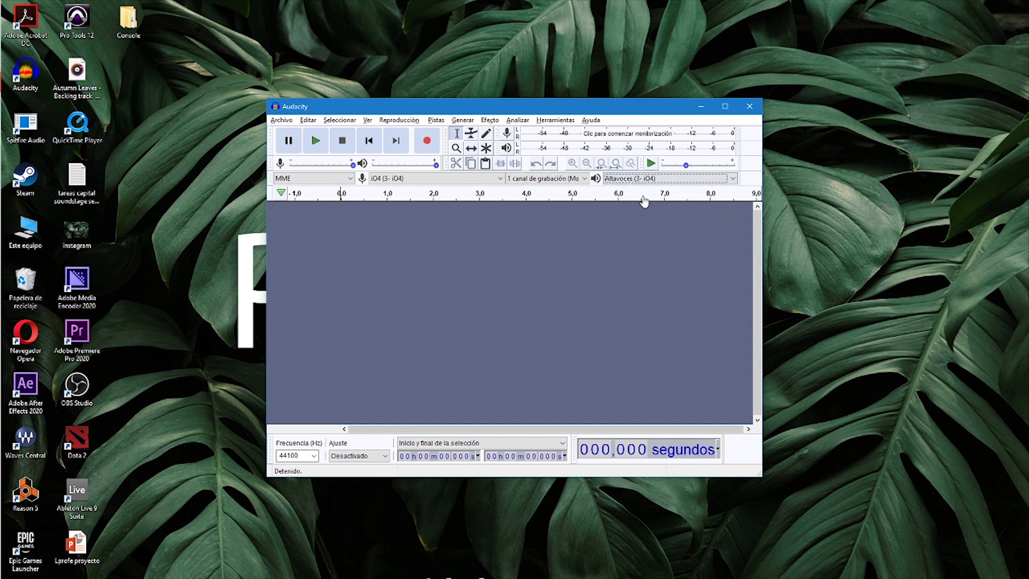
# Import the Autumn Leaves backing track audio file from the desktop into the project
pyautogui.click(283, 120)
pyautogui.moveTo(323, 210)
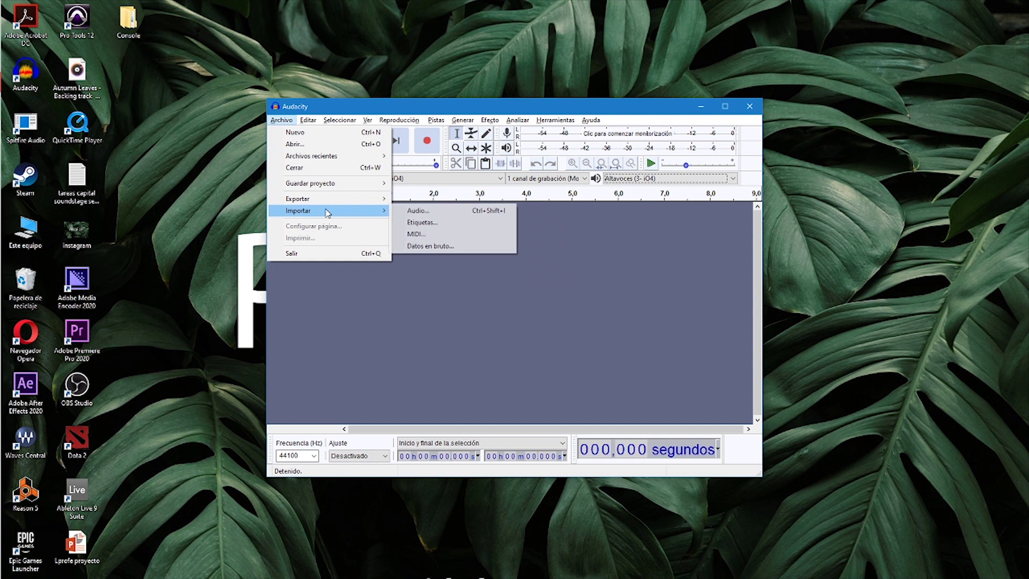
pyautogui.click(463, 212)
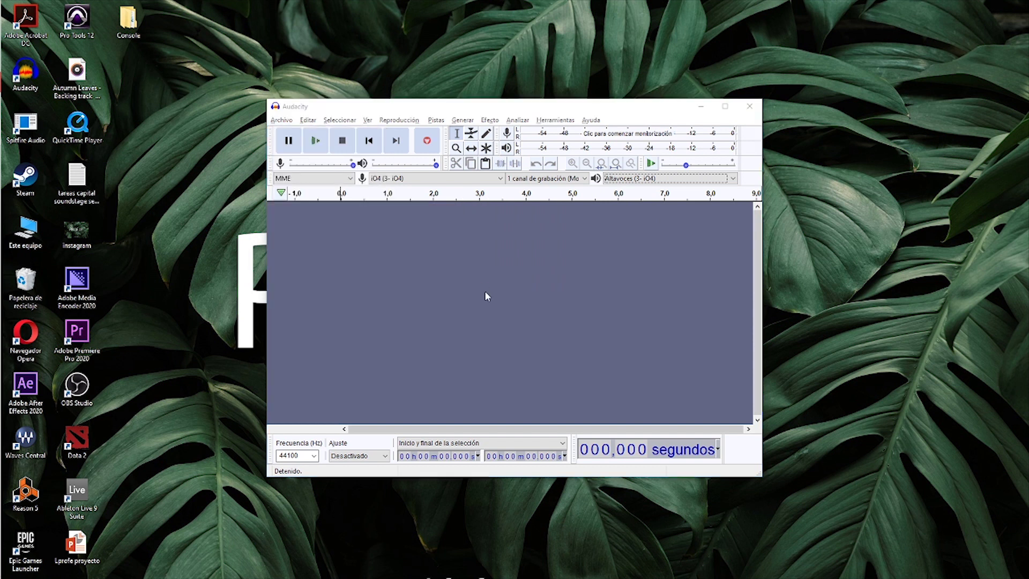
pyautogui.scroll(-2, 472, 225)
pyautogui.scroll(2, 471, 225)
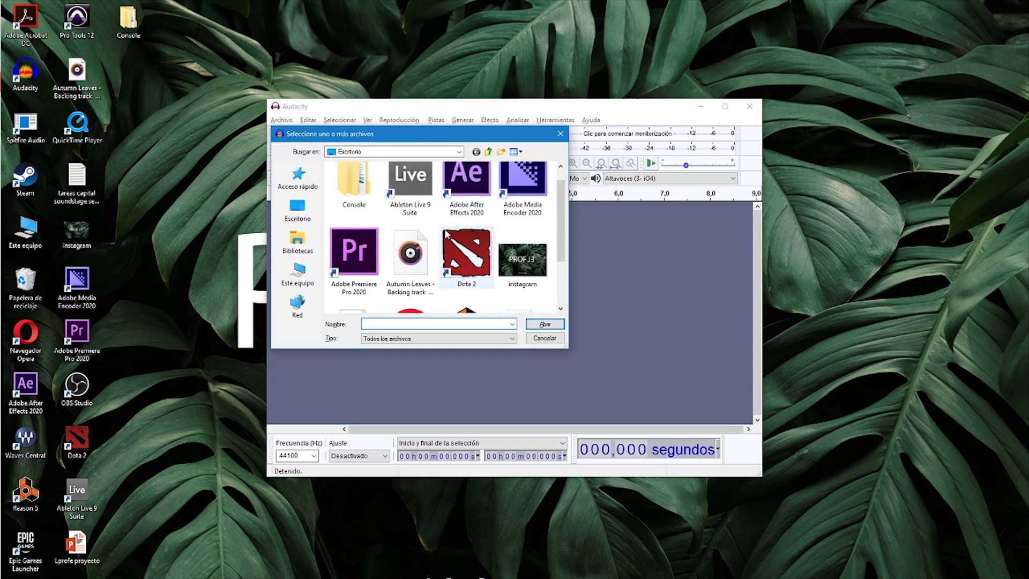
pyautogui.doubleClick(411, 236)
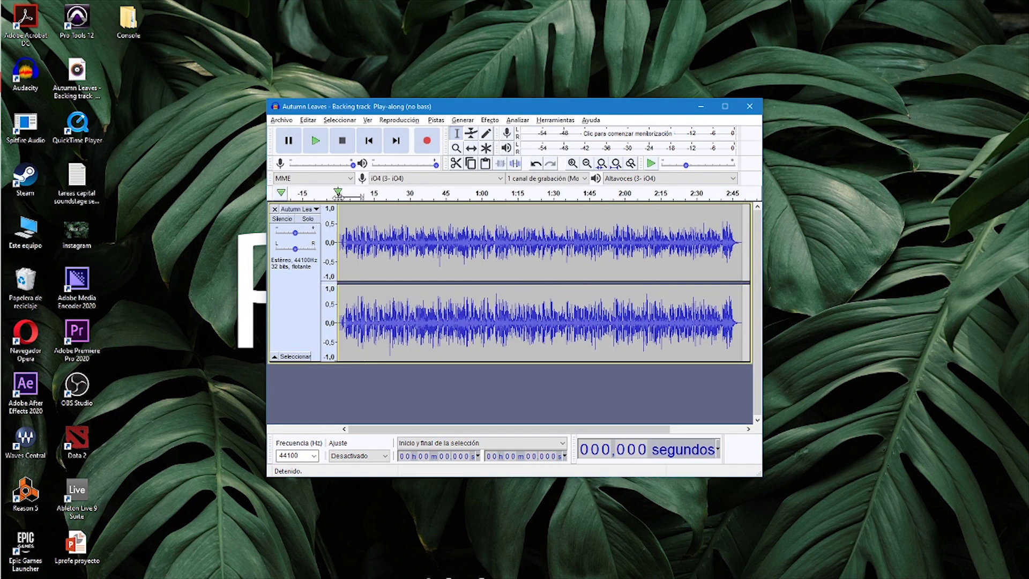
# Audition the imported track from the start and from about 35 seconds, reviewing the available playback devices in between
pyautogui.click(338, 194)
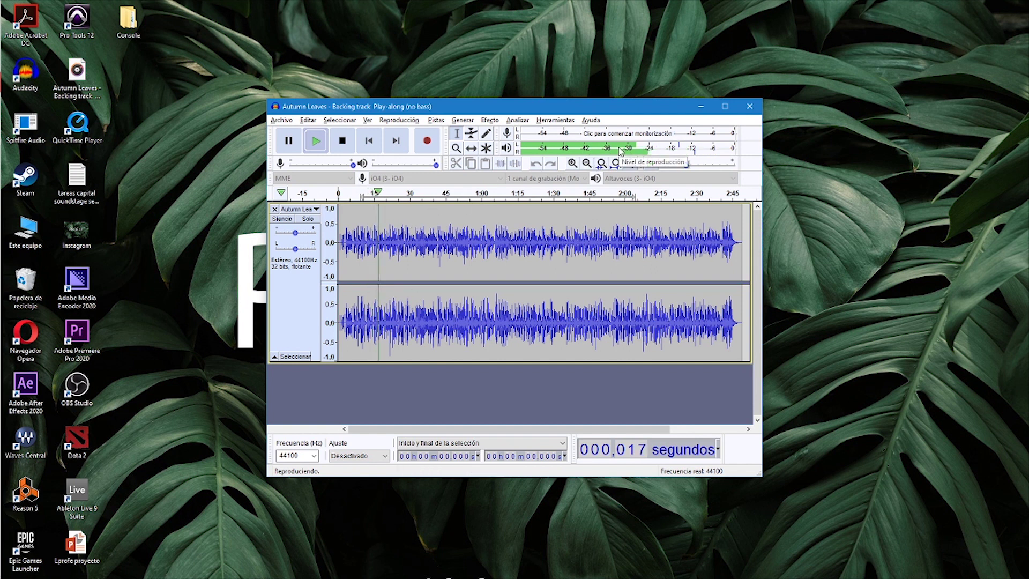
pyautogui.click(341, 140)
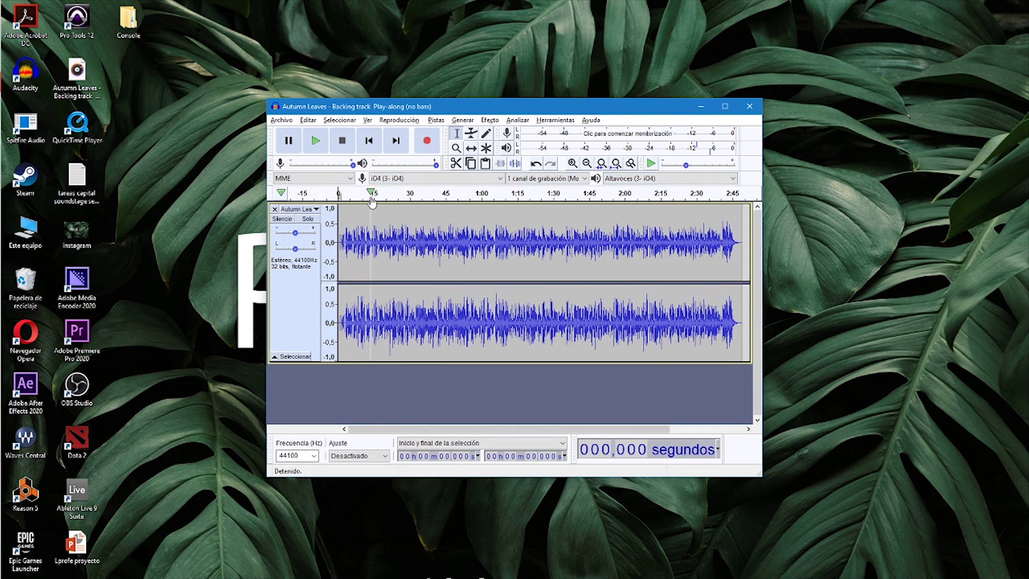
pyautogui.click(630, 179)
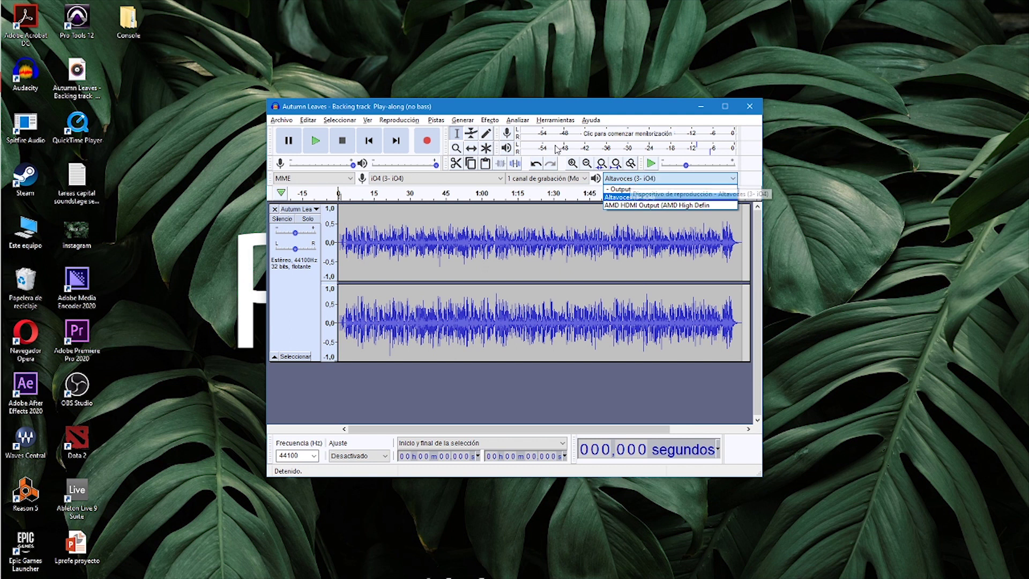
pyautogui.click(579, 150)
pyautogui.click(422, 197)
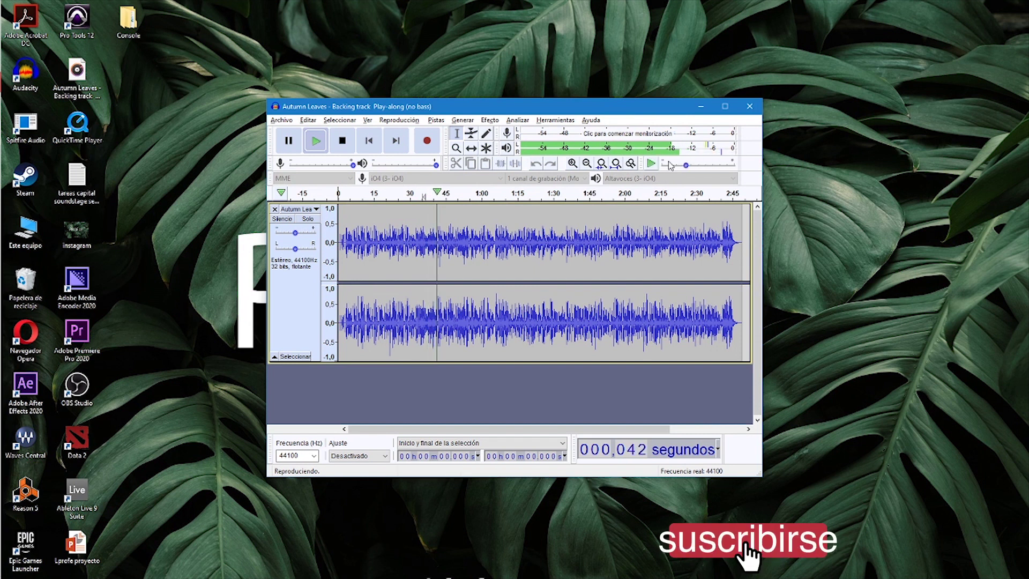
pyautogui.press('space')
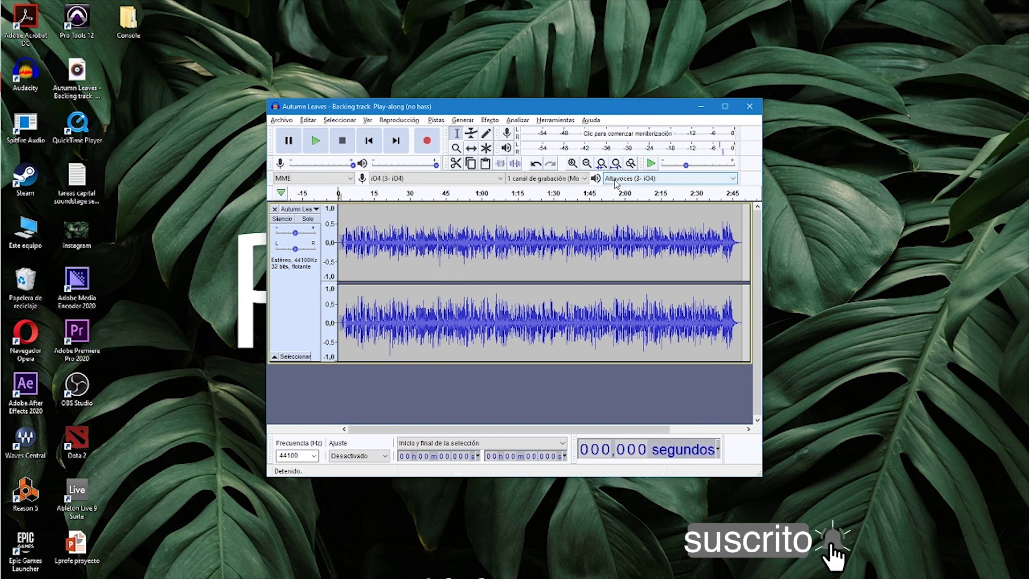
# Select Altavoces (3- iO4) for playback and pan the backing track slightly left while it plays from the start
pyautogui.click(626, 181)
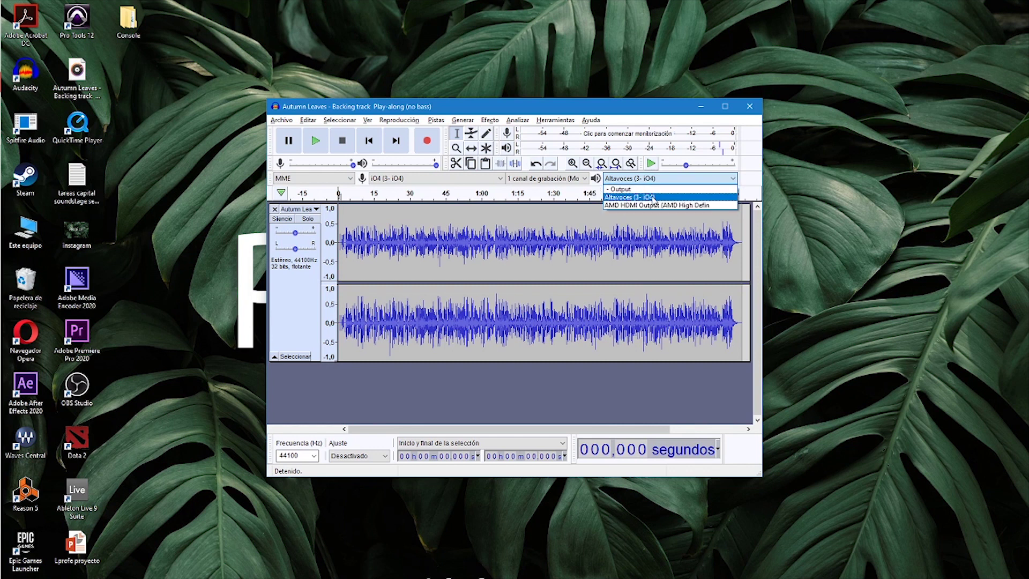
pyautogui.click(654, 198)
pyautogui.click(339, 194)
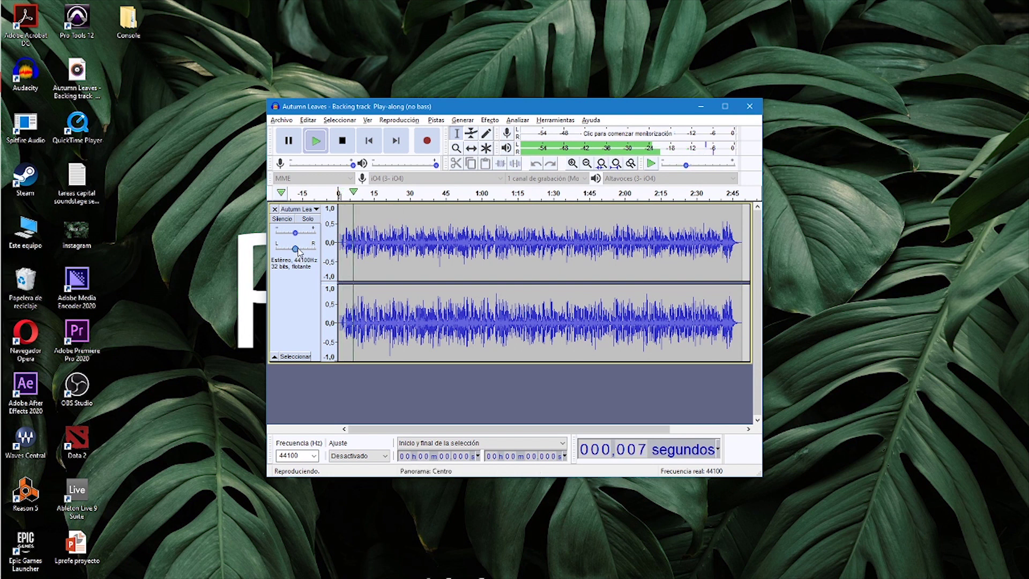
pyautogui.moveTo(295, 249)
pyautogui.mouseDown()
pyautogui.moveTo(306, 239)
pyautogui.moveTo(290, 239)
pyautogui.mouseUp()
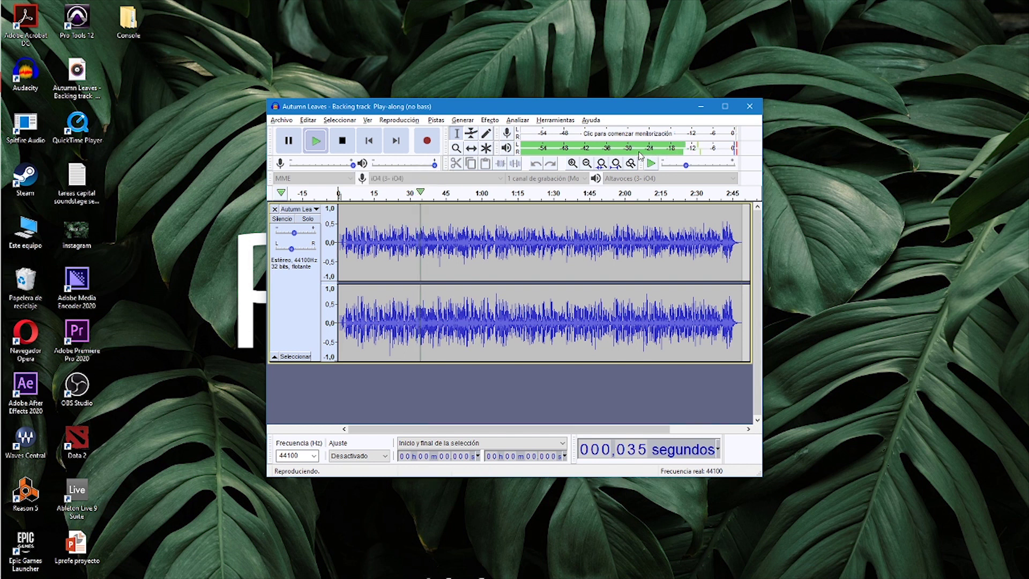
# Raise the playback and recording volumes to their maximum
pyautogui.moveTo(435, 167)
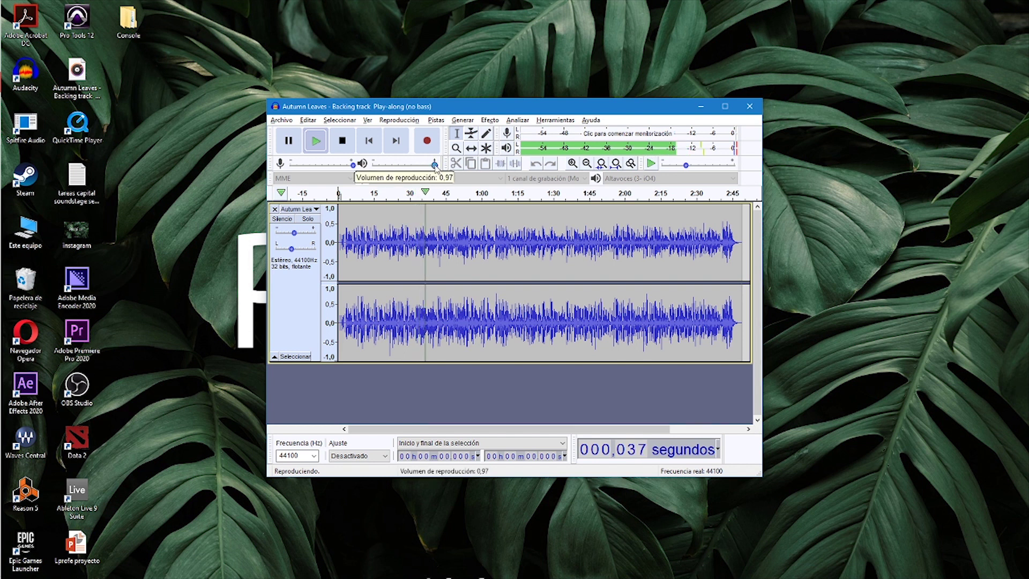
pyautogui.moveTo(435, 167)
pyautogui.mouseDown()
pyautogui.moveTo(391, 183)
pyautogui.moveTo(433, 169)
pyautogui.moveTo(410, 166)
pyautogui.moveTo(437, 168)
pyautogui.mouseUp()
pyautogui.moveTo(353, 165)
pyautogui.mouseDown()
pyautogui.moveTo(320, 167)
pyautogui.moveTo(354, 165)
pyautogui.mouseUp()
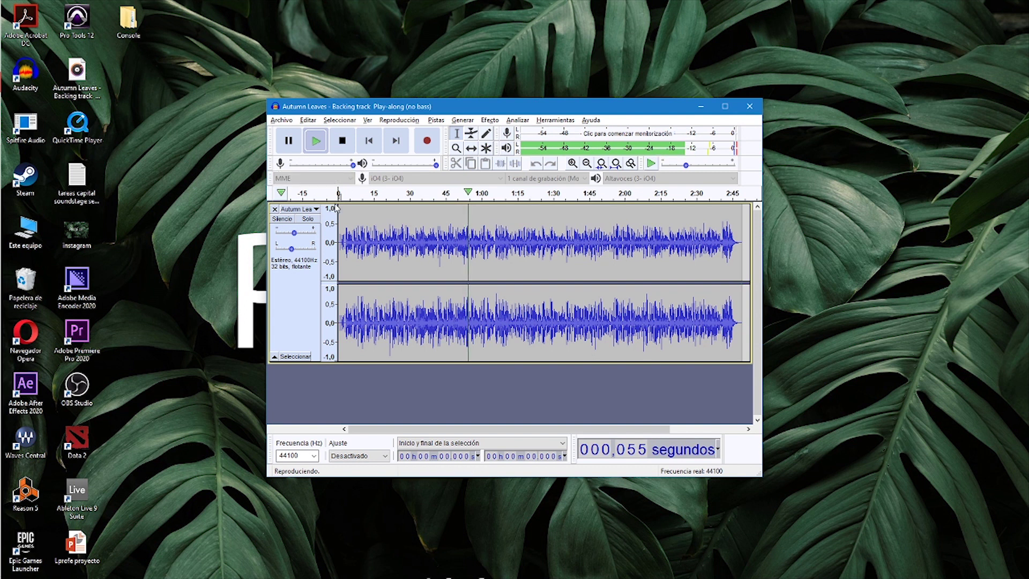
pyautogui.moveTo(294, 234)
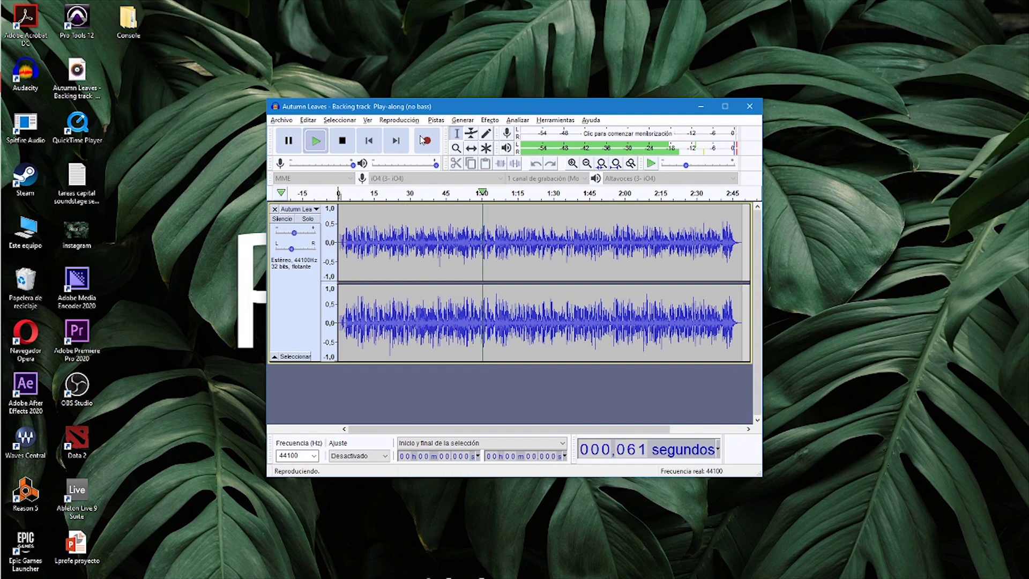
# Stop playback and add a new mono audio track below the backing track
pyautogui.click(436, 120)
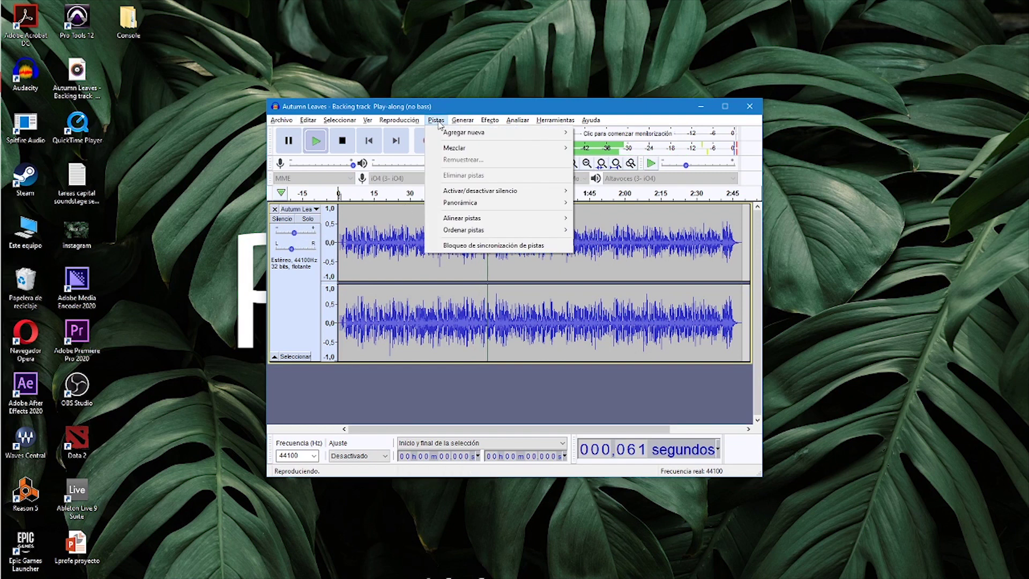
pyautogui.moveTo(535, 133)
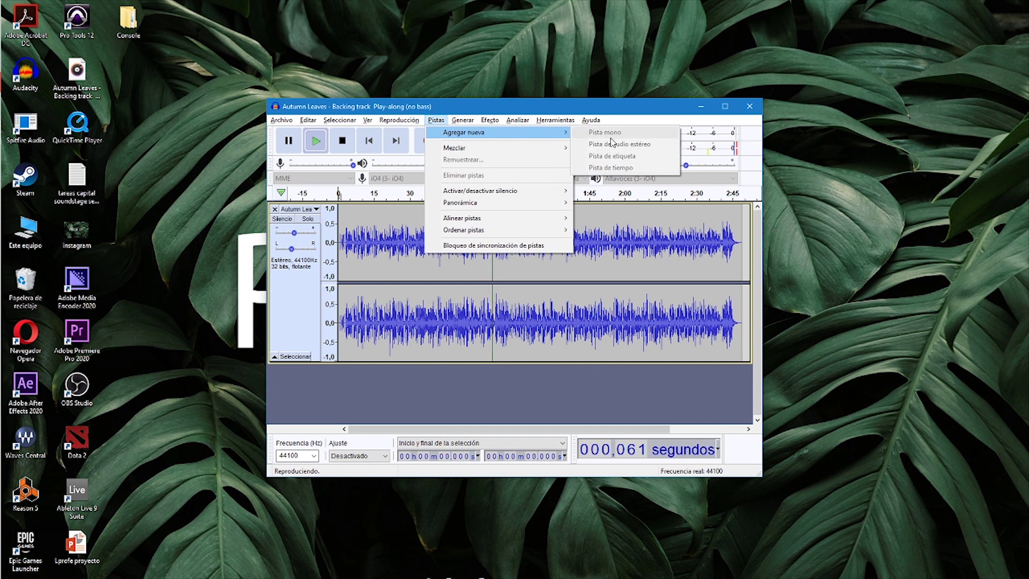
pyautogui.click(464, 400)
pyautogui.press('space')
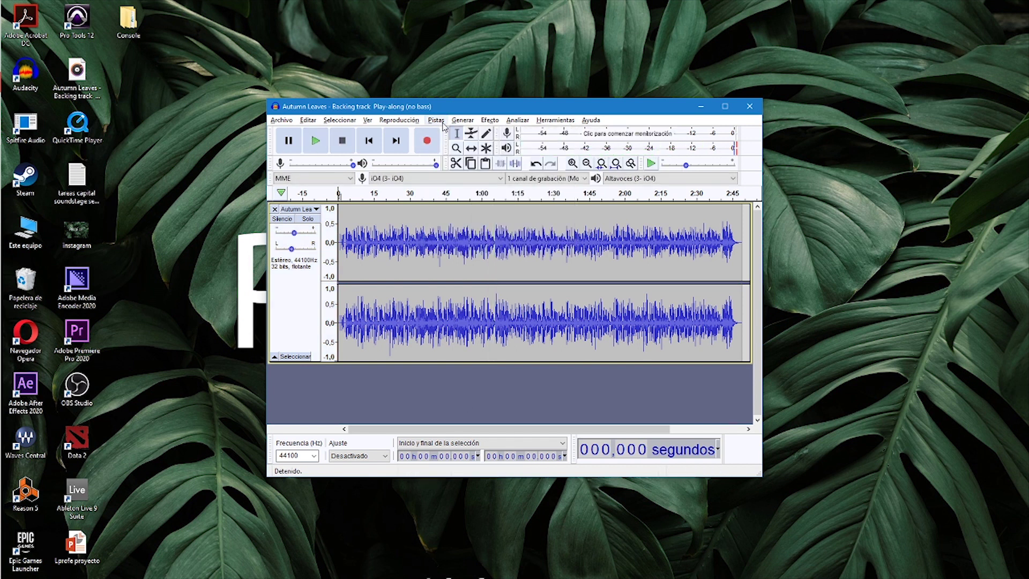
pyautogui.click(436, 120)
pyautogui.moveTo(472, 132)
pyautogui.click(611, 131)
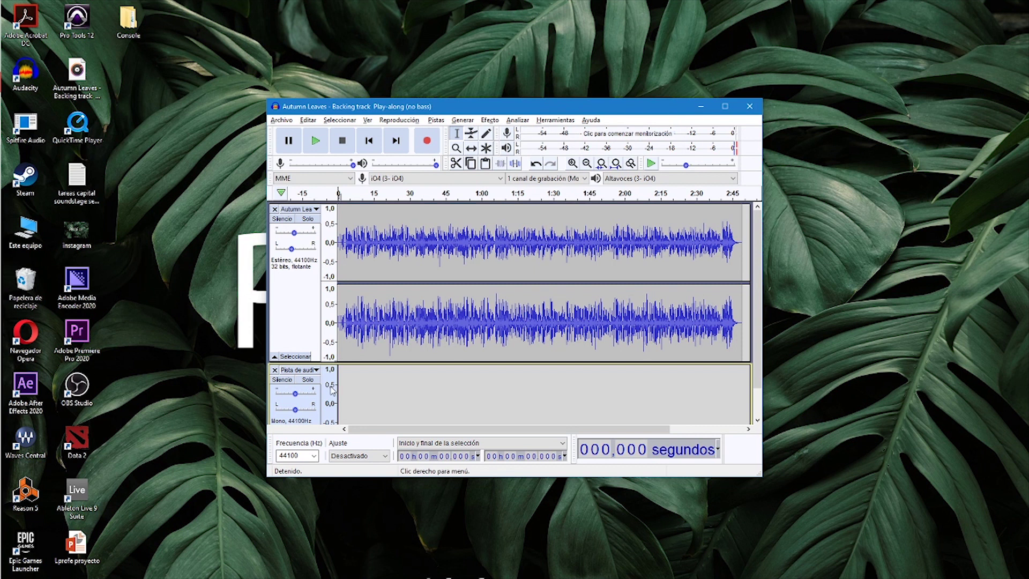
# Check the input level and the backing track's playback, and start recording onto the new mono track
pyautogui.click(604, 135)
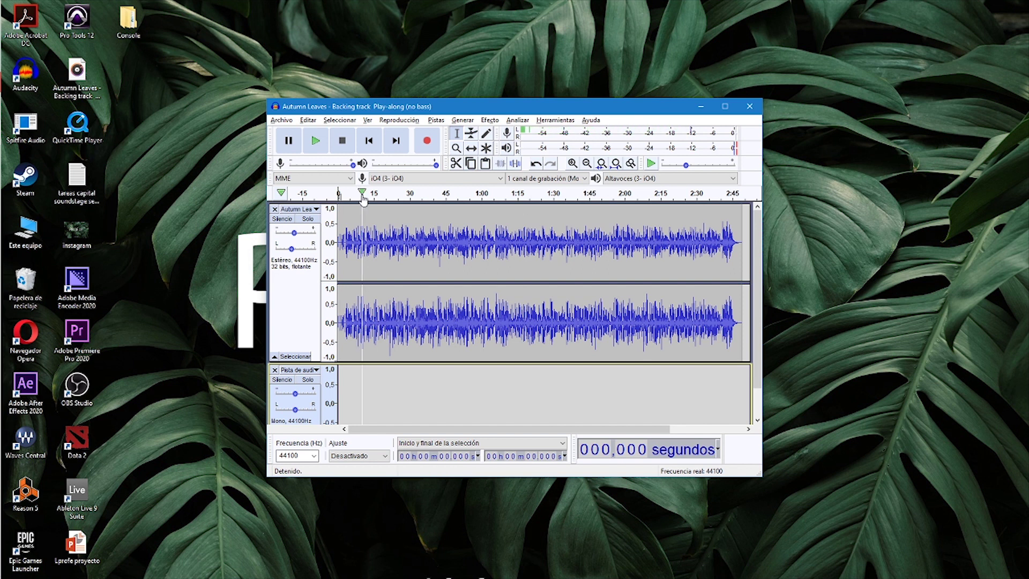
pyautogui.click(338, 194)
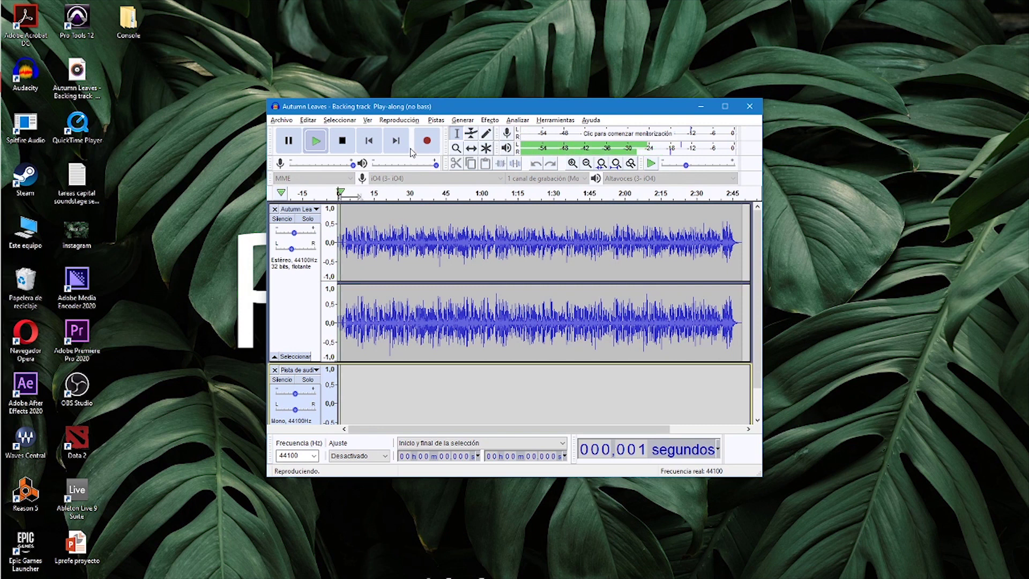
pyautogui.press('space')
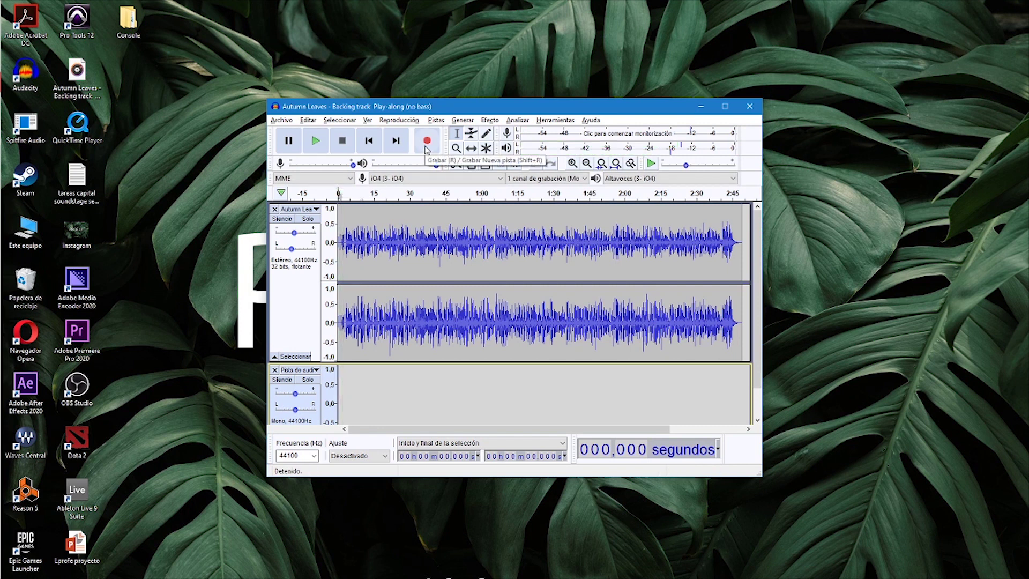
pyautogui.click(426, 147)
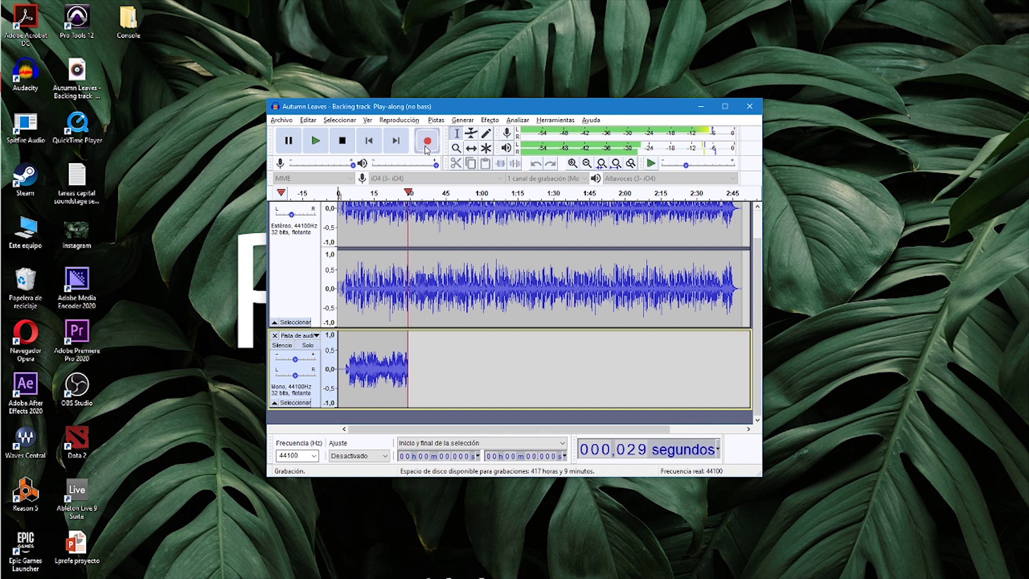
# Stop recording and play the backing track and the new mono recording together from the start
pyautogui.press('space')
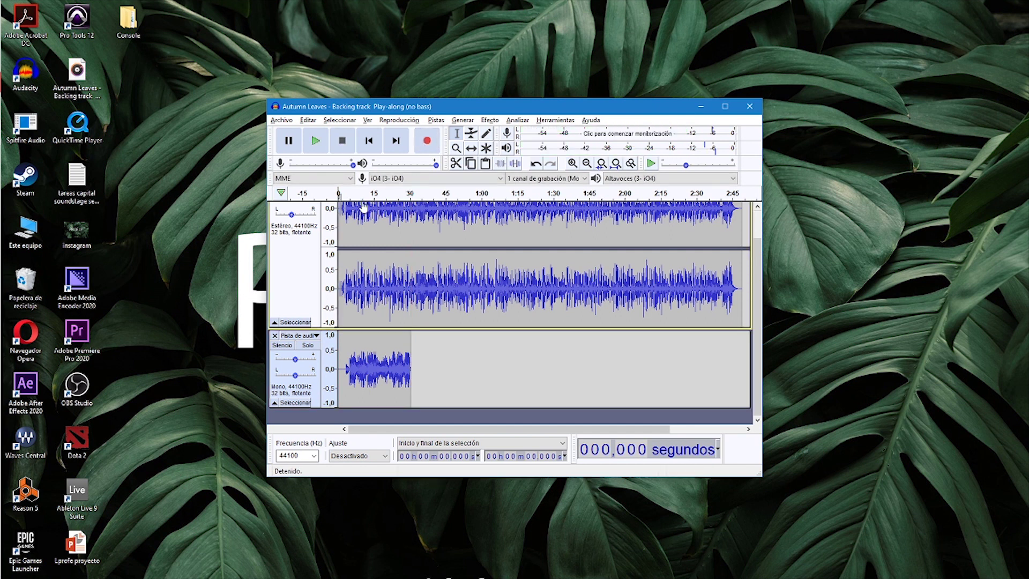
pyautogui.press('space')
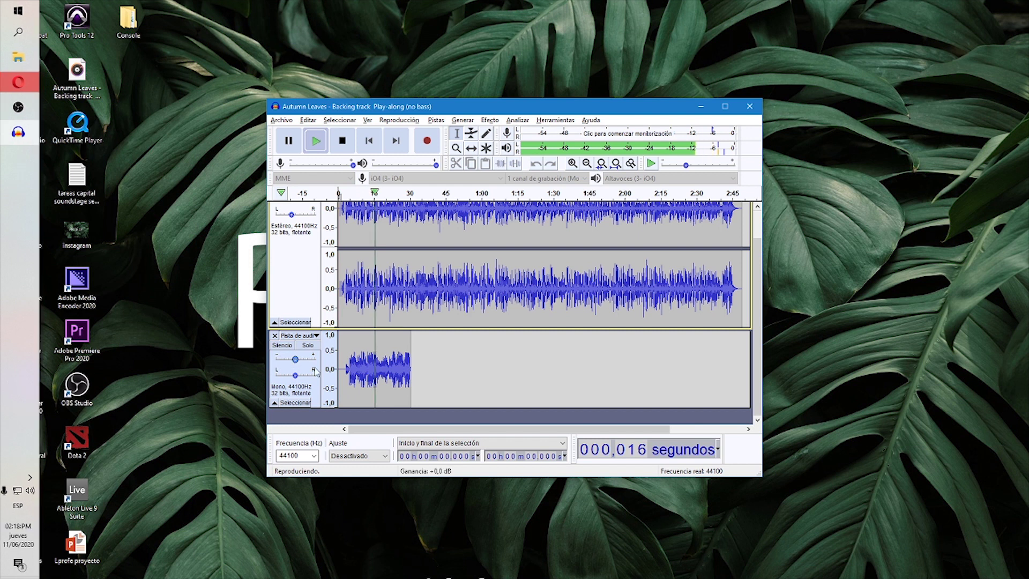
# Try the mono recording's gain at +5.0 dB during playback, bring it back close to the centre, and stop playback
pyautogui.click(295, 359)
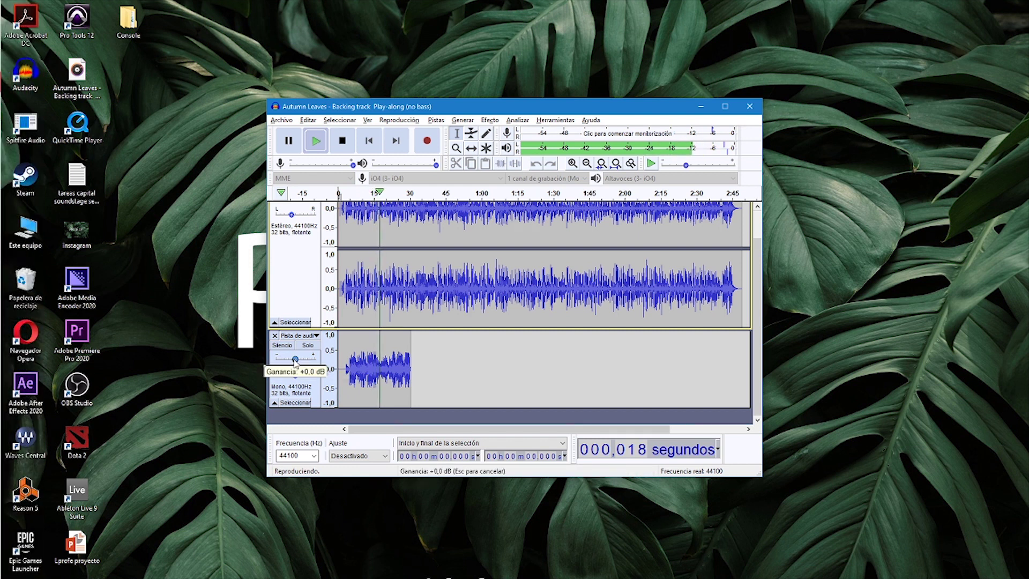
pyautogui.moveTo(295, 360); pyautogui.dragTo(300, 366)
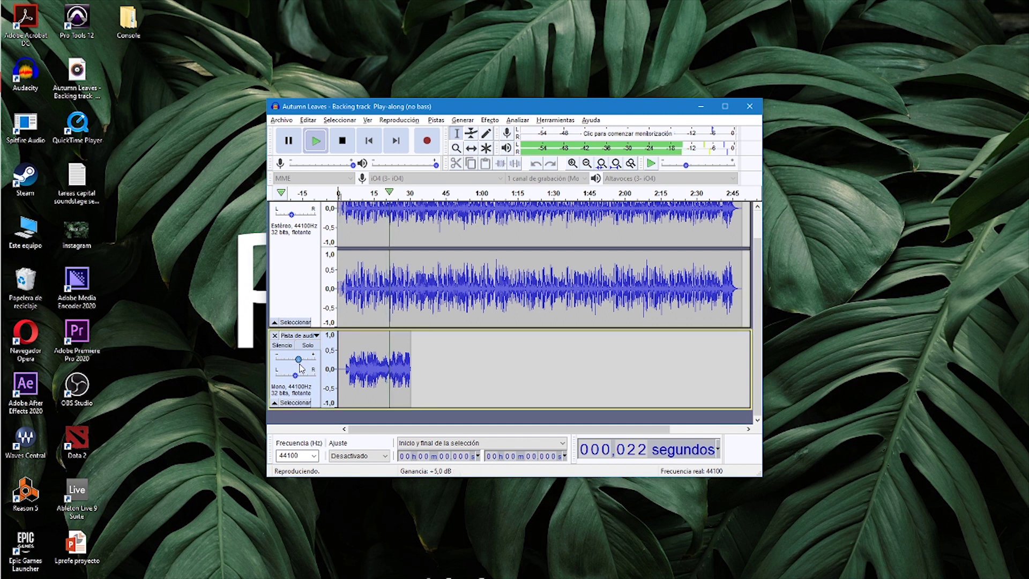
pyautogui.moveTo(304, 365)
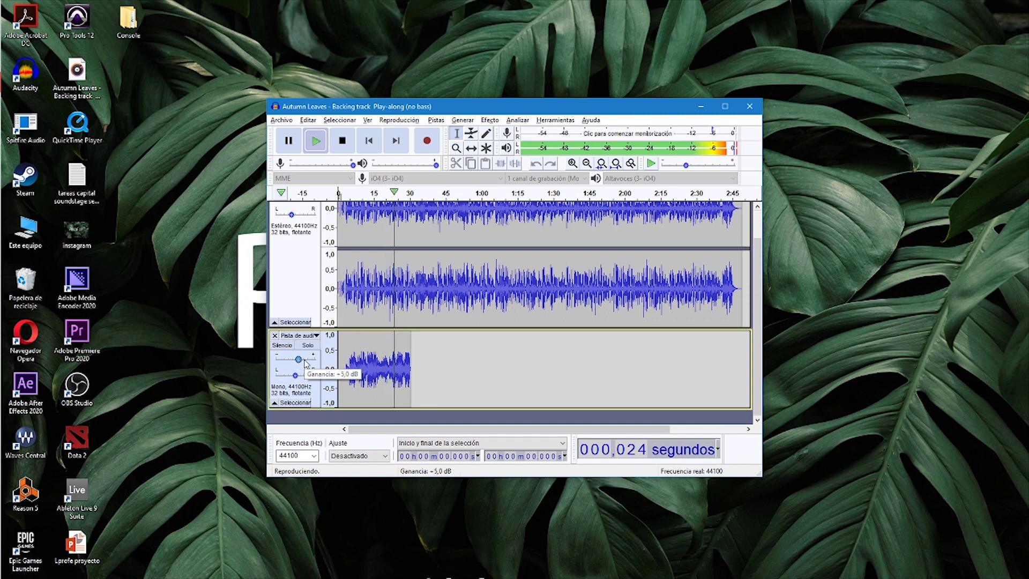
pyautogui.moveTo(305, 360); pyautogui.dragTo(295, 371)
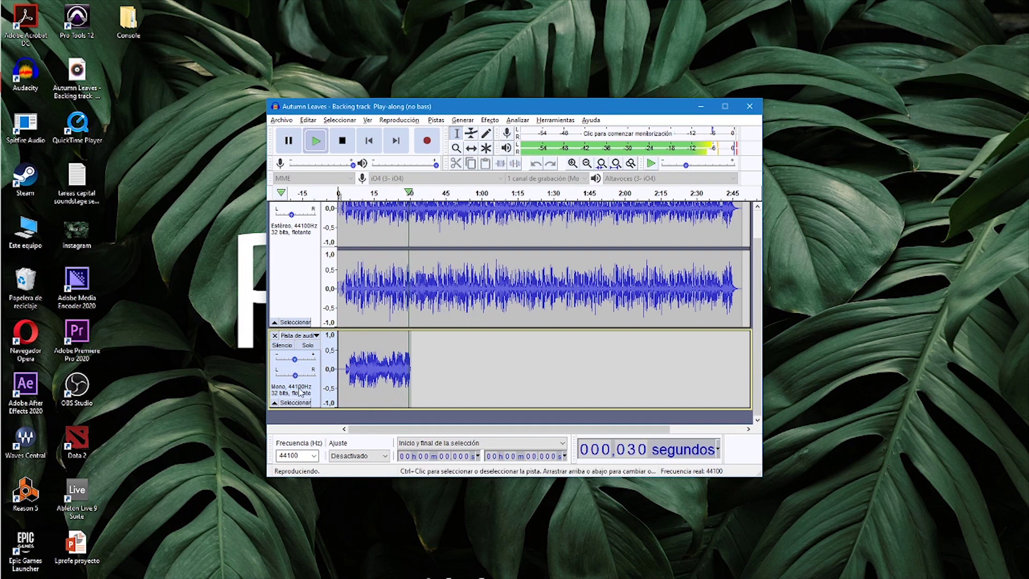
pyautogui.press('space')
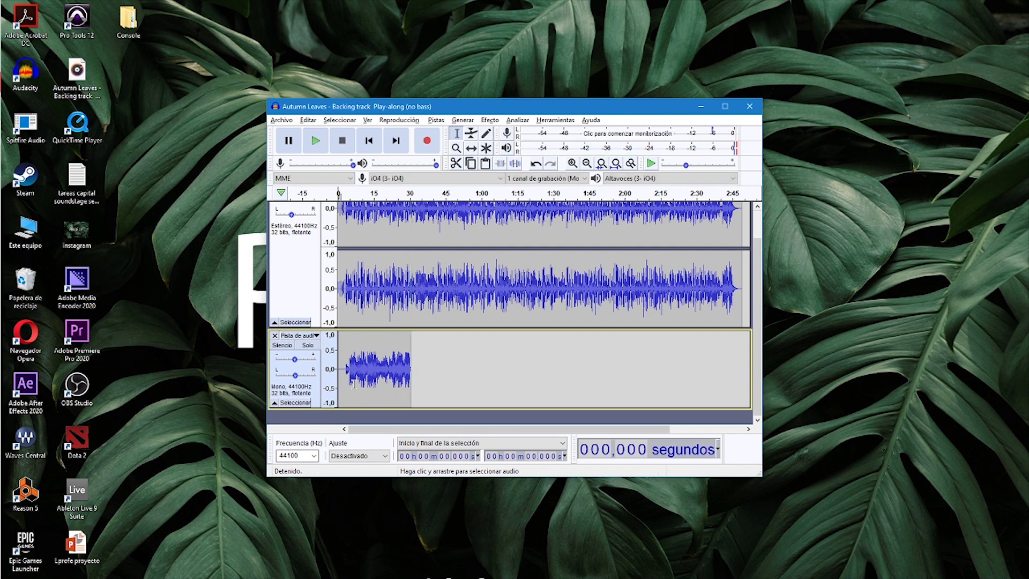
# Try to cut the backing track at about 30 seconds, near the end of the mono recording
pyautogui.scroll(1, 496, 343)
pyautogui.scroll(-1, 461, 344)
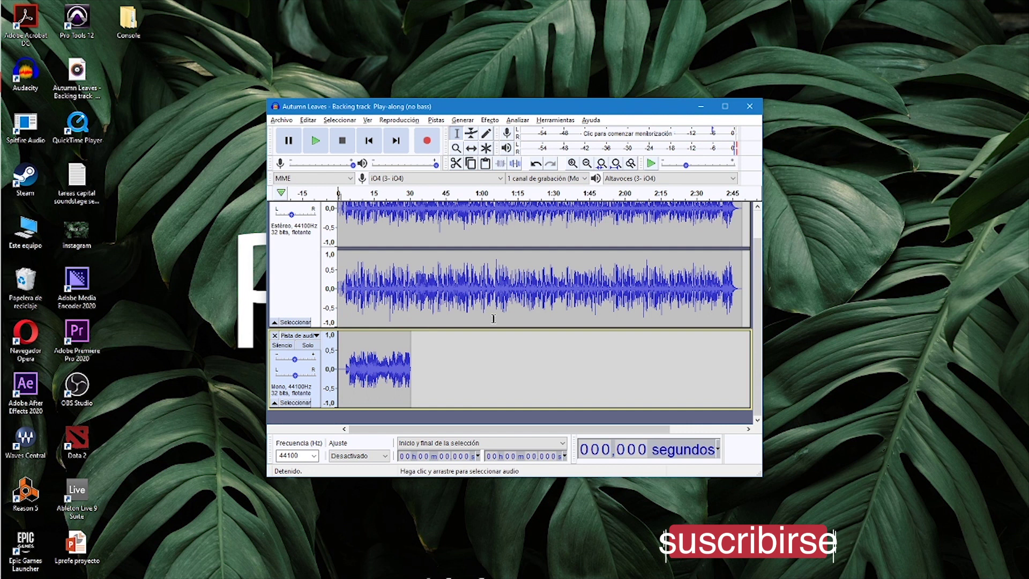
pyautogui.scroll(1, 493, 264)
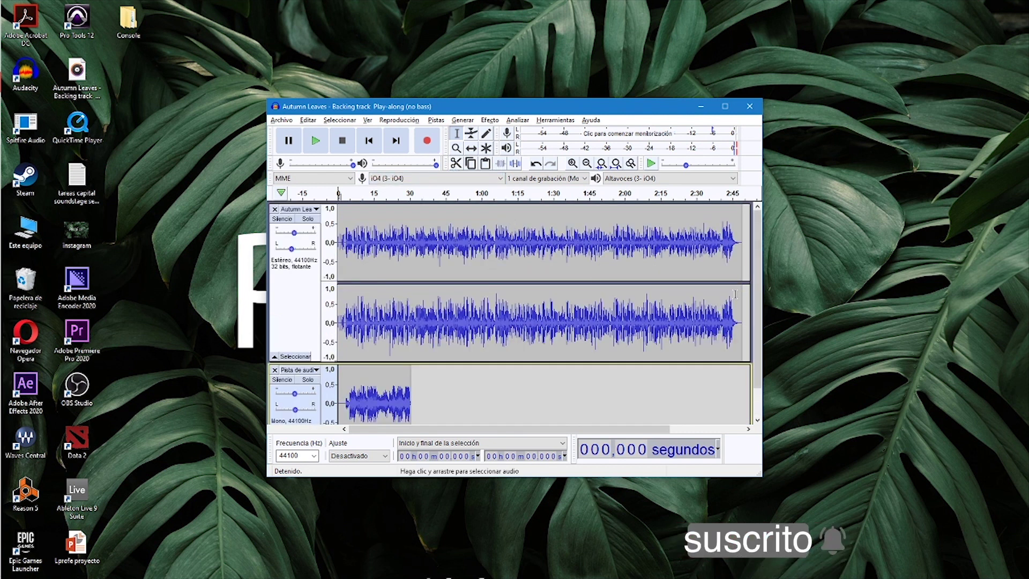
pyautogui.moveTo(738, 294); pyautogui.dragTo(409, 208)
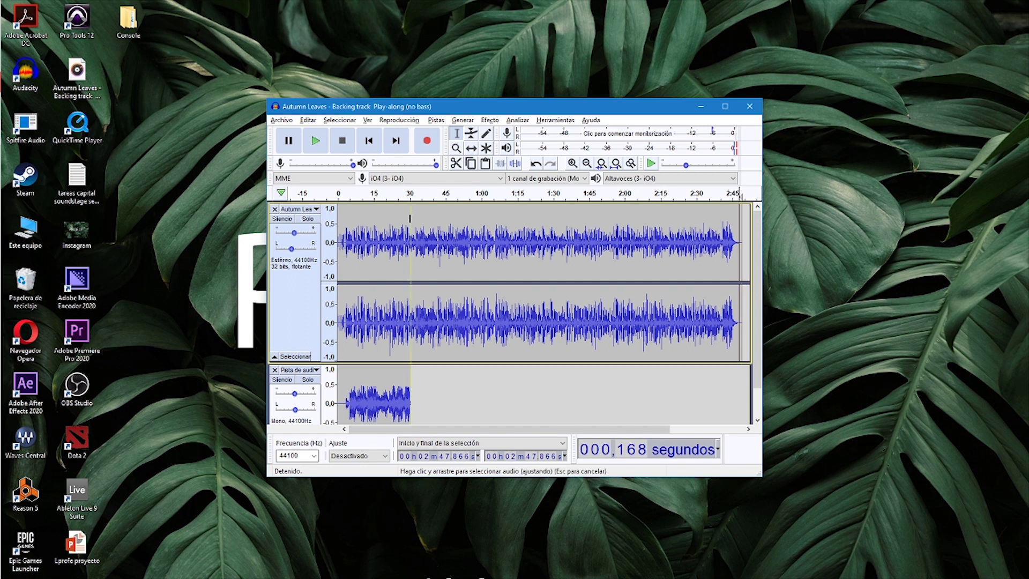
pyautogui.click(455, 163)
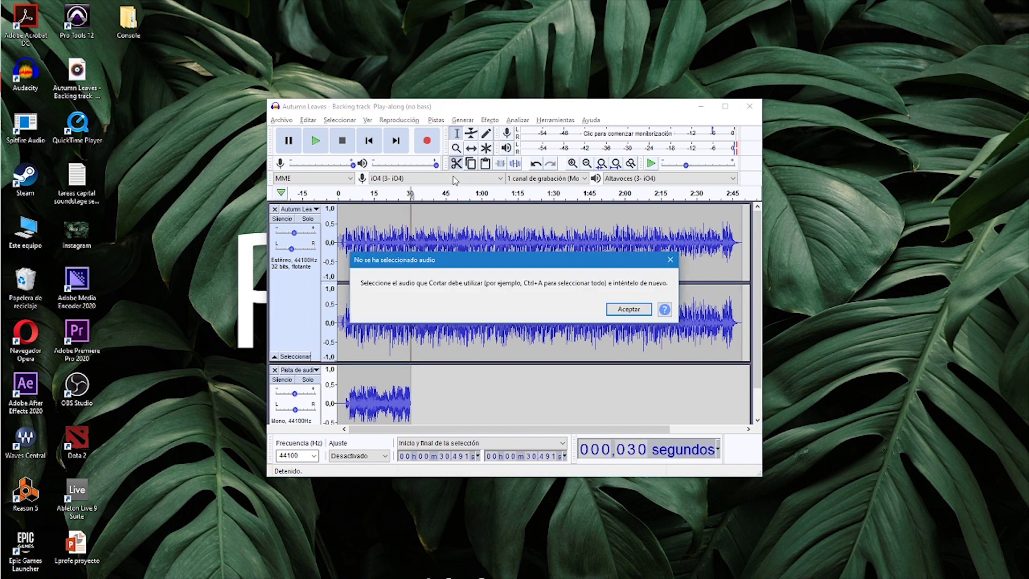
pyautogui.click(629, 309)
pyautogui.click(416, 247)
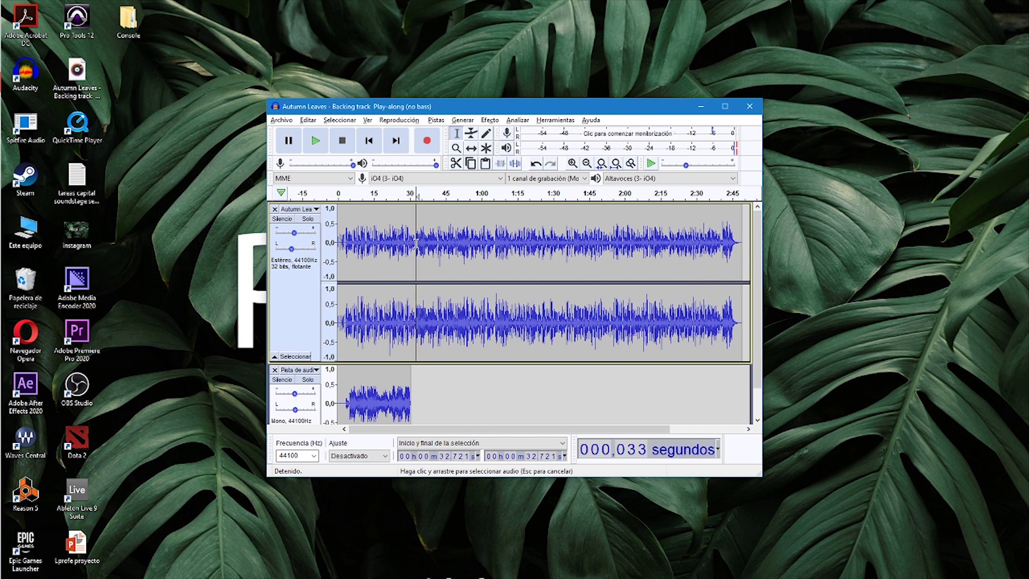
pyautogui.click(456, 162)
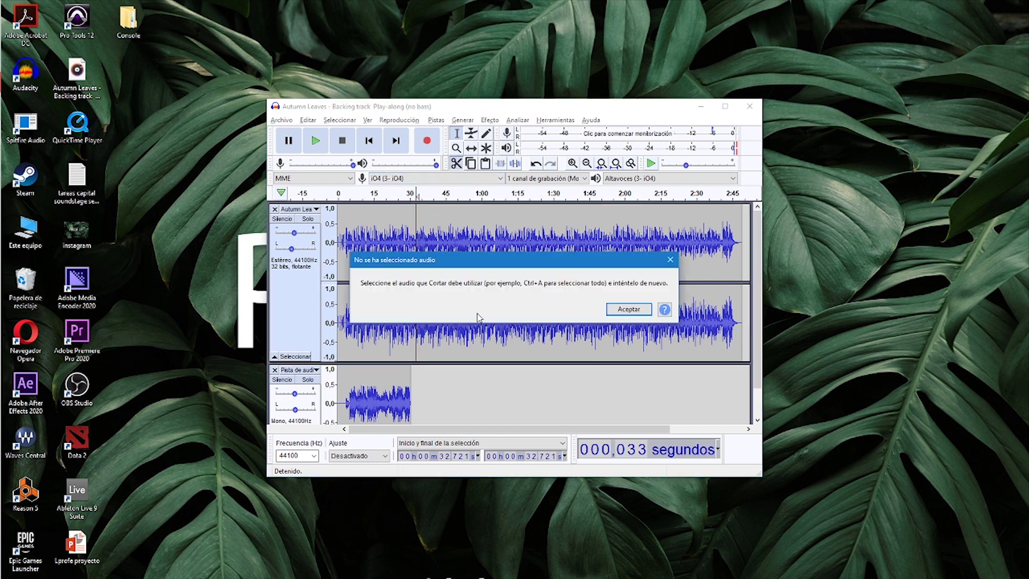
pyautogui.click(628, 309)
# Delete the backing track's audio after about 30 seconds so it ends together with the mono recording
pyautogui.click(422, 259)
pyautogui.moveTo(430, 251); pyautogui.dragTo(739, 293)
pyautogui.press('Delete')
pyautogui.moveTo(454, 257); pyautogui.dragTo(335, 239)
pyautogui.press('Delete')
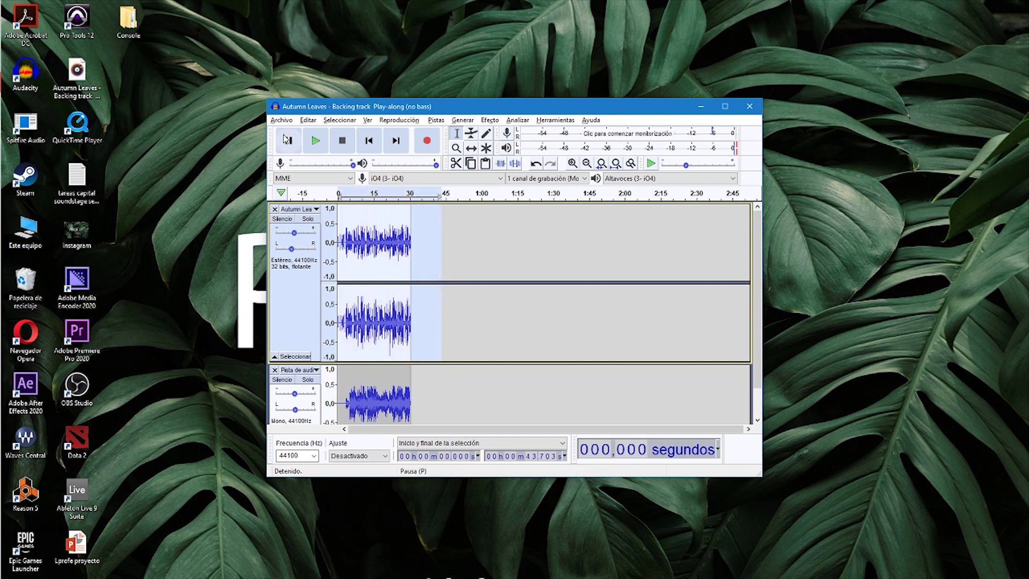
pyautogui.click(518, 241)
# Export the mix as a WAV file named bajo standar jazz to the desktop, accepting the stereo mixdown and the existing metadata
pyautogui.click(282, 120)
pyautogui.moveTo(367, 205)
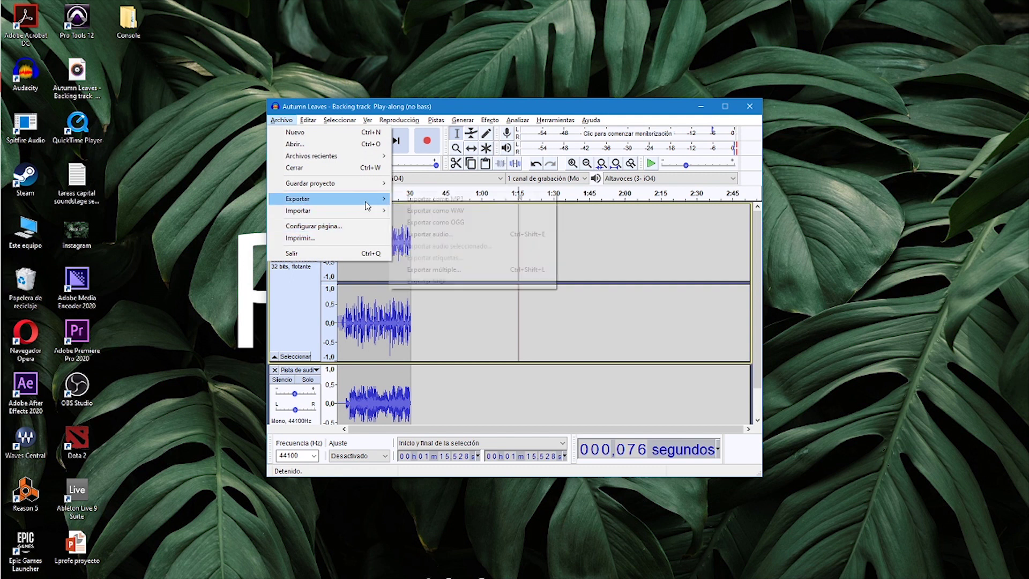
pyautogui.click(467, 210)
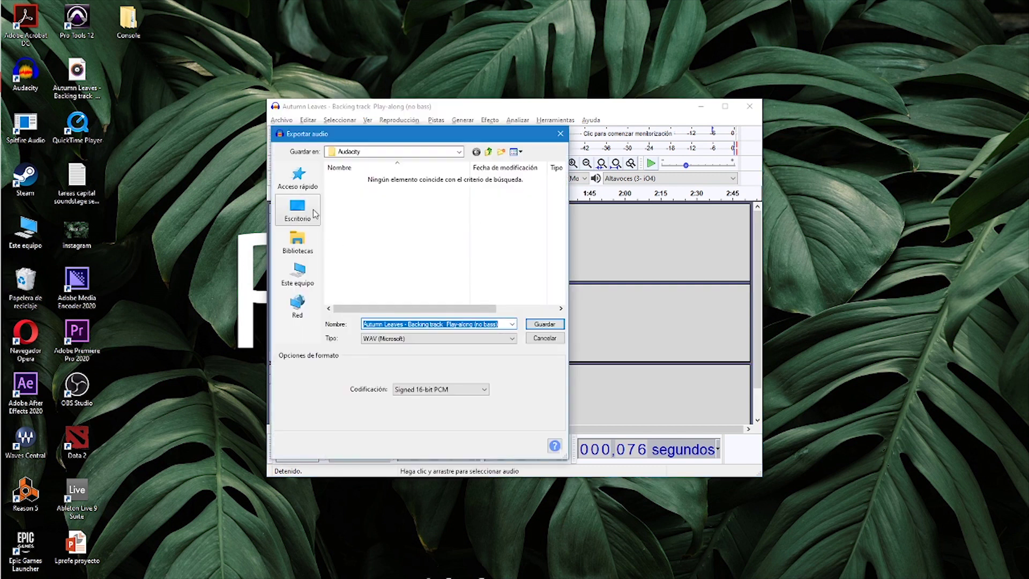
pyautogui.write('bajo standar jazz')
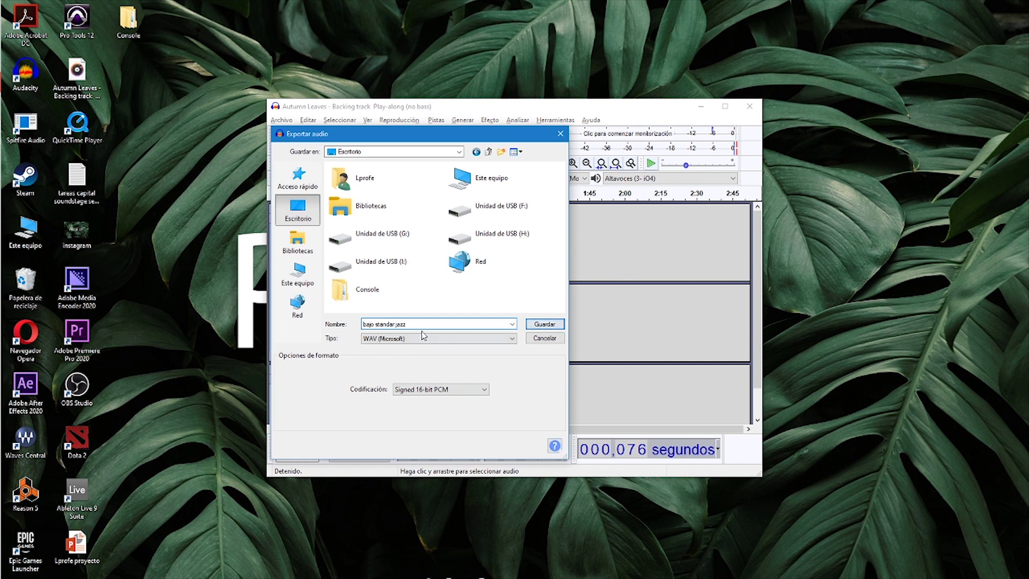
pyautogui.click(547, 327)
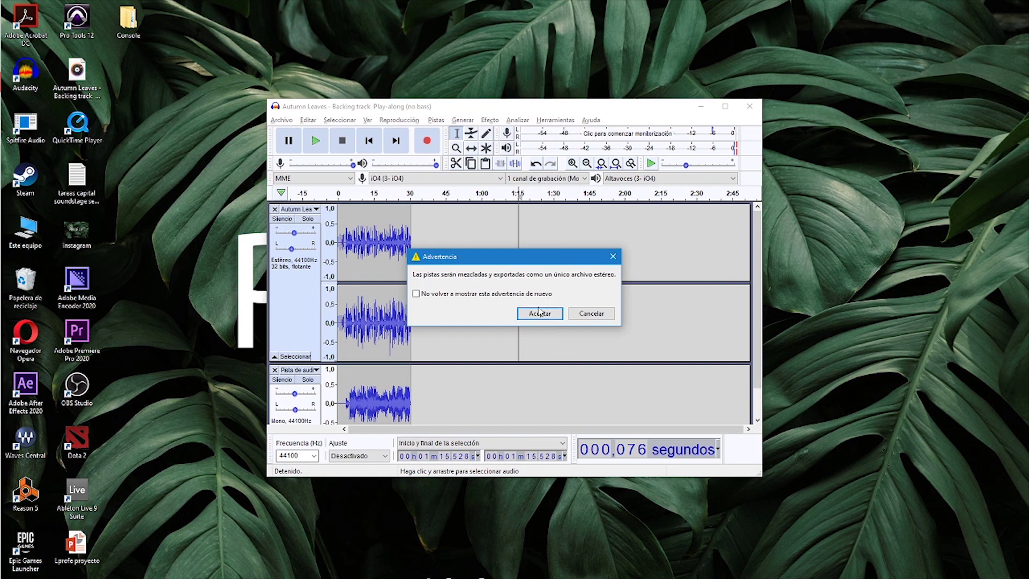
pyautogui.click(539, 312)
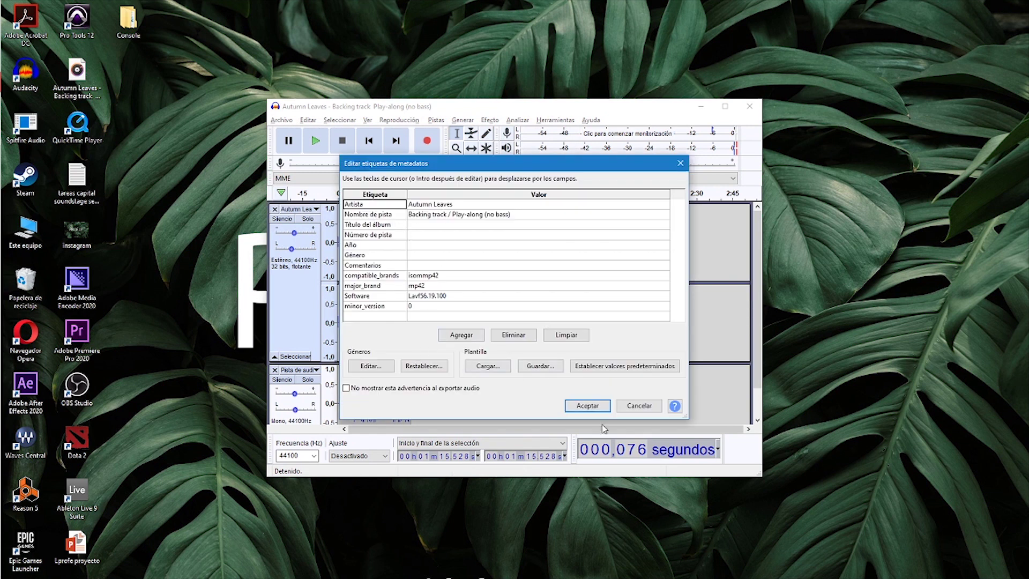
pyautogui.click(594, 406)
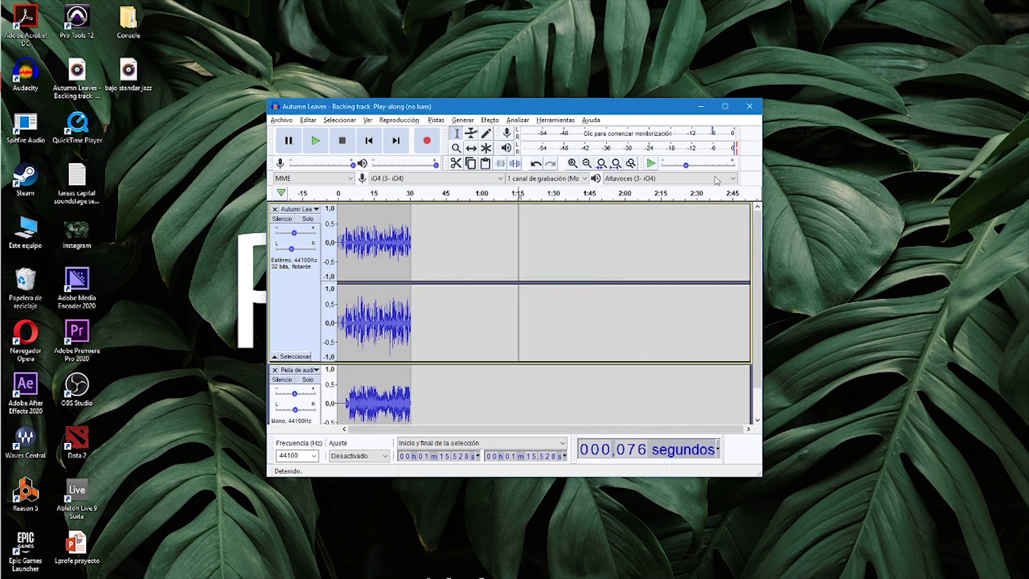
# Close Audacity and open the exported bajo standar jazz file from the desktop in Groove Música
pyautogui.click(750, 109)
pyautogui.click(532, 290)
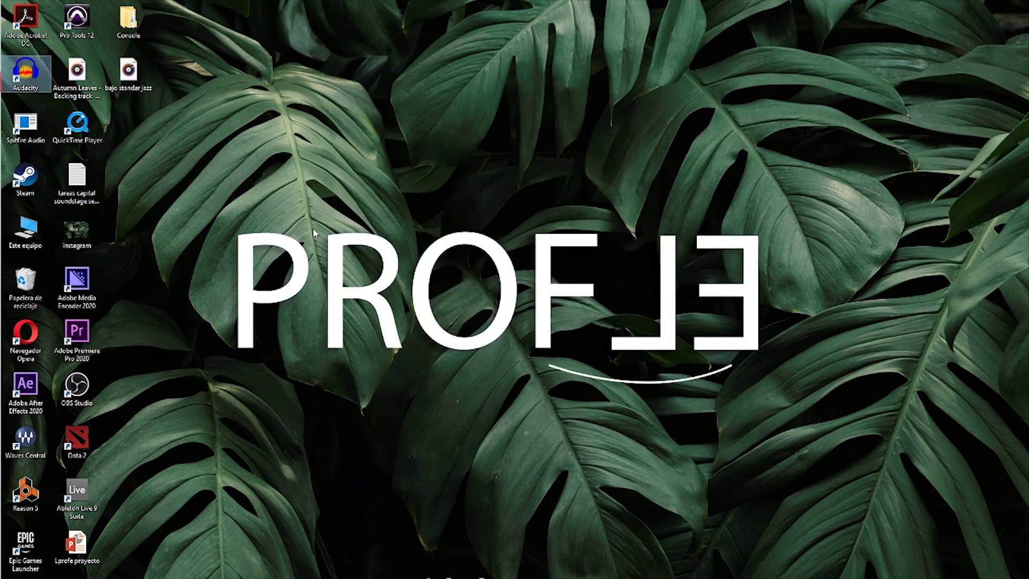
pyautogui.doubleClick(129, 73)
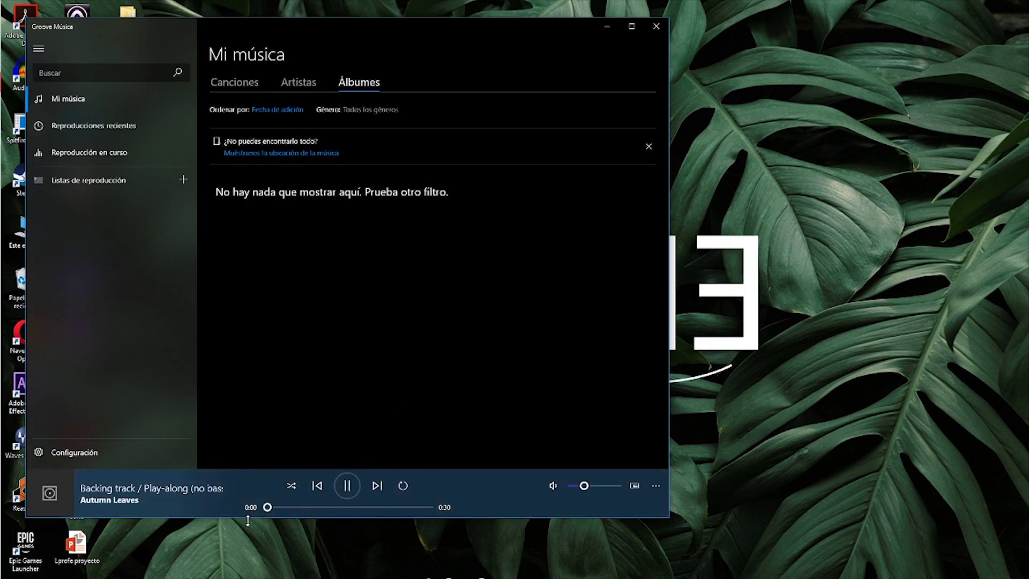
# Listen to the exported mix with the player's volume raised nearly to maximum, and close the player
pyautogui.moveTo(582, 487); pyautogui.dragTo(607, 491)
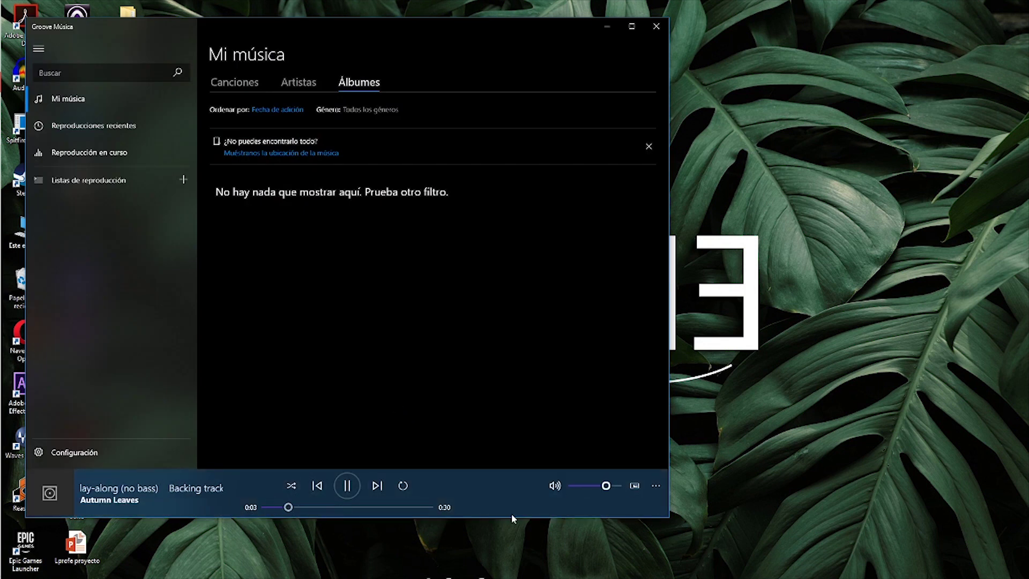
pyautogui.moveTo(611, 484); pyautogui.dragTo(617, 486)
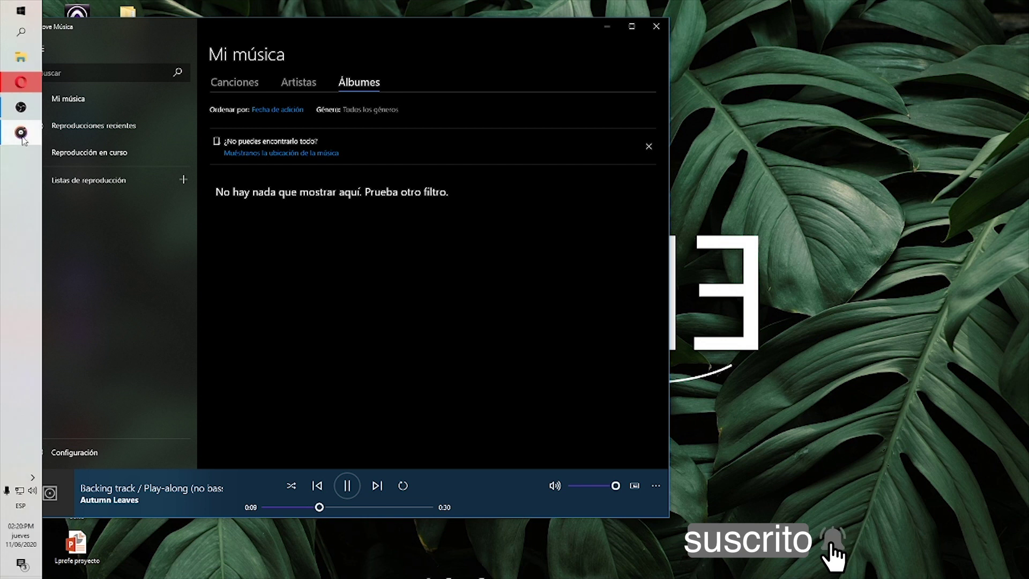
pyautogui.click(347, 485)
pyautogui.click(657, 27)
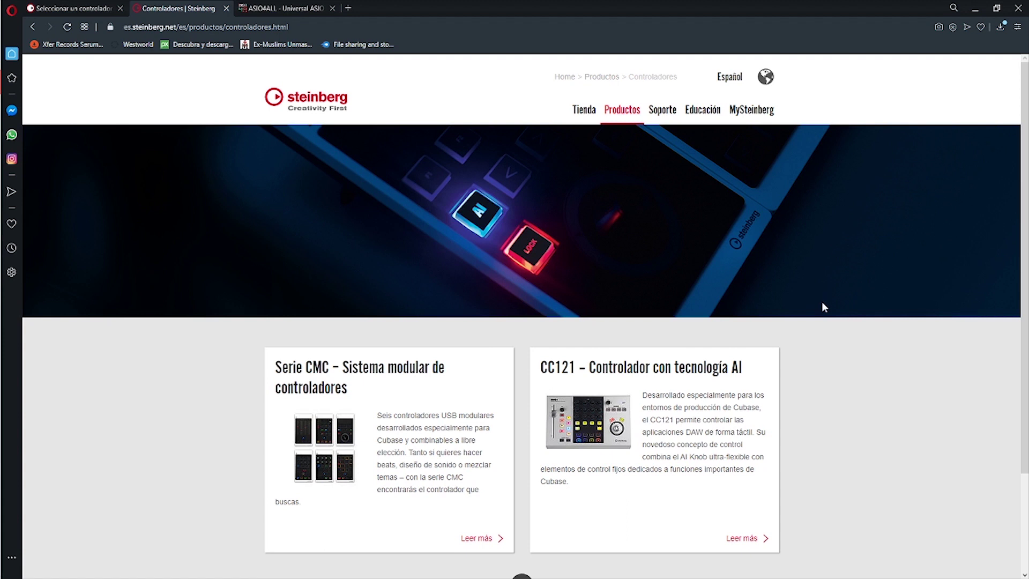
# Minimize the web browser and switch to the OBS window
pyautogui.hotkey('alt', 'Tab')
pyautogui.click(984, 8)
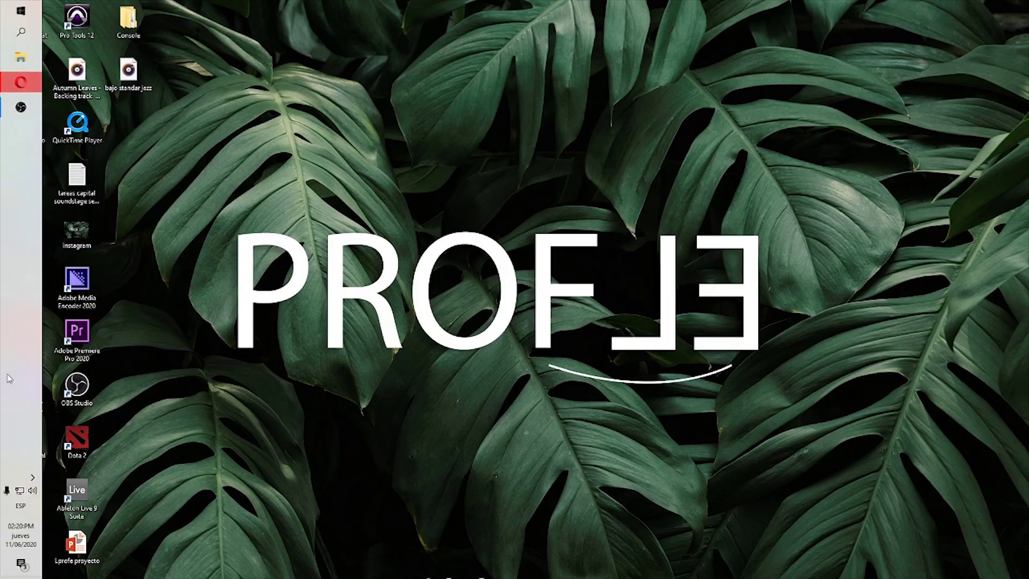
pyautogui.click(11, 115)
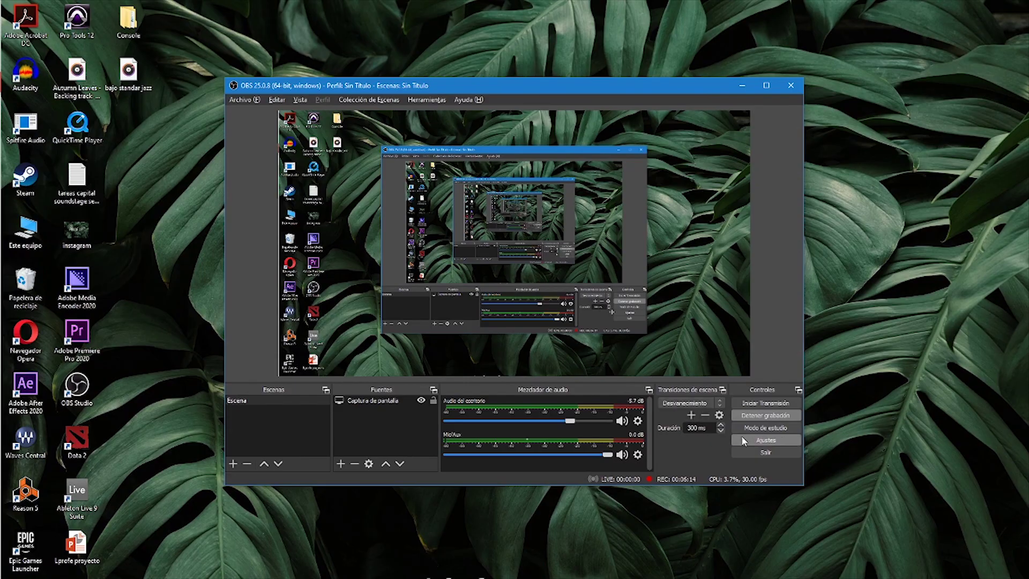